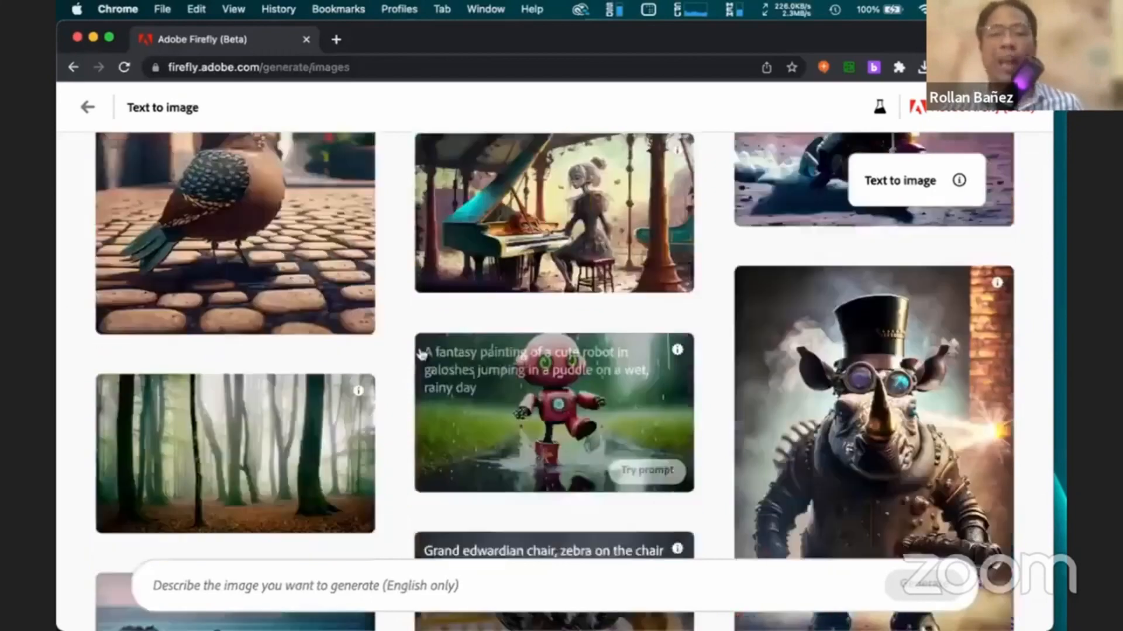
Browse the gallery of sample images and their example prompts back towards its beginning
{"action": "scroll", "coordinate": [420, 354], "scroll_direction": "up", "scroll_amount": 20}
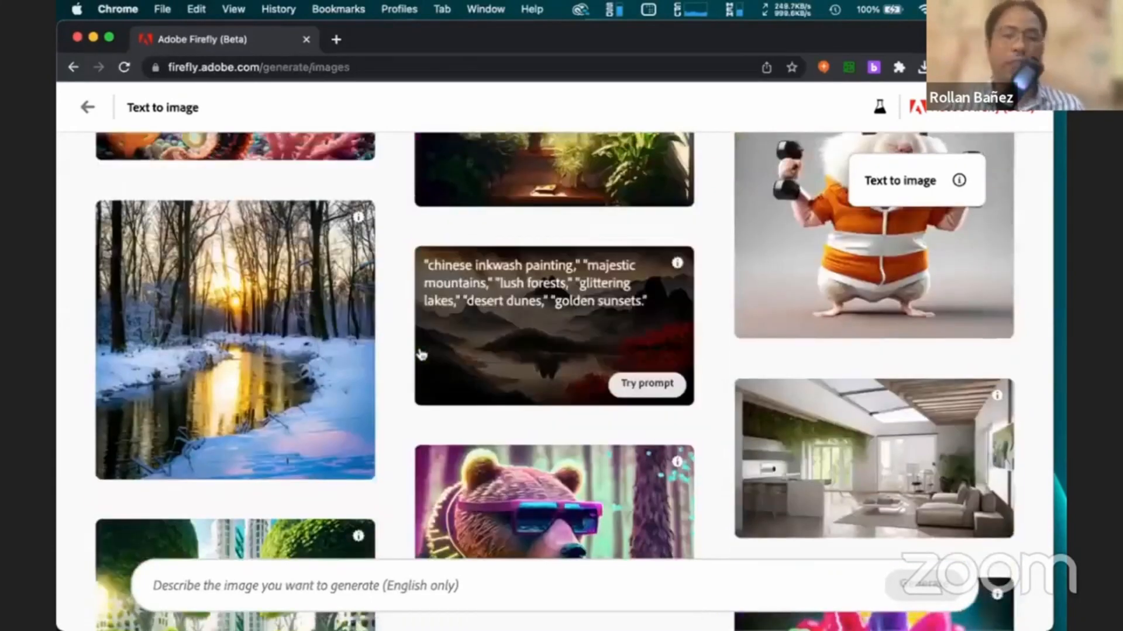
{"action": "scroll", "coordinate": [420, 353], "scroll_direction": "up", "scroll_amount": 1}
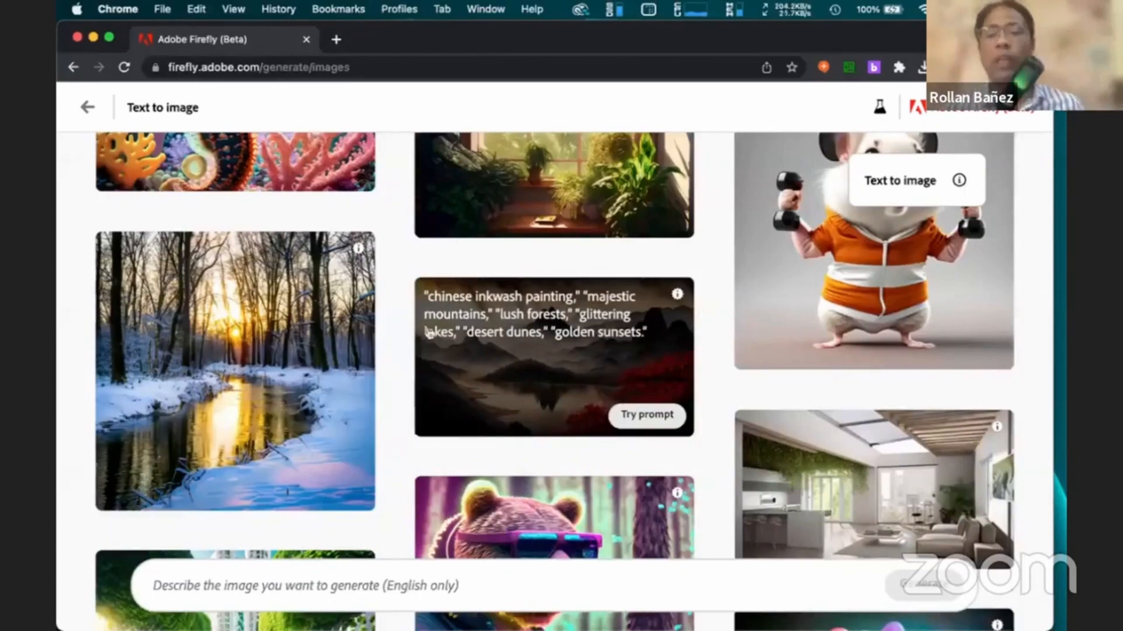
{"action": "scroll", "coordinate": [421, 354], "scroll_direction": "up", "scroll_amount": 20}
{"action": "scroll", "coordinate": [429, 333], "scroll_direction": "up", "scroll_amount": 20}
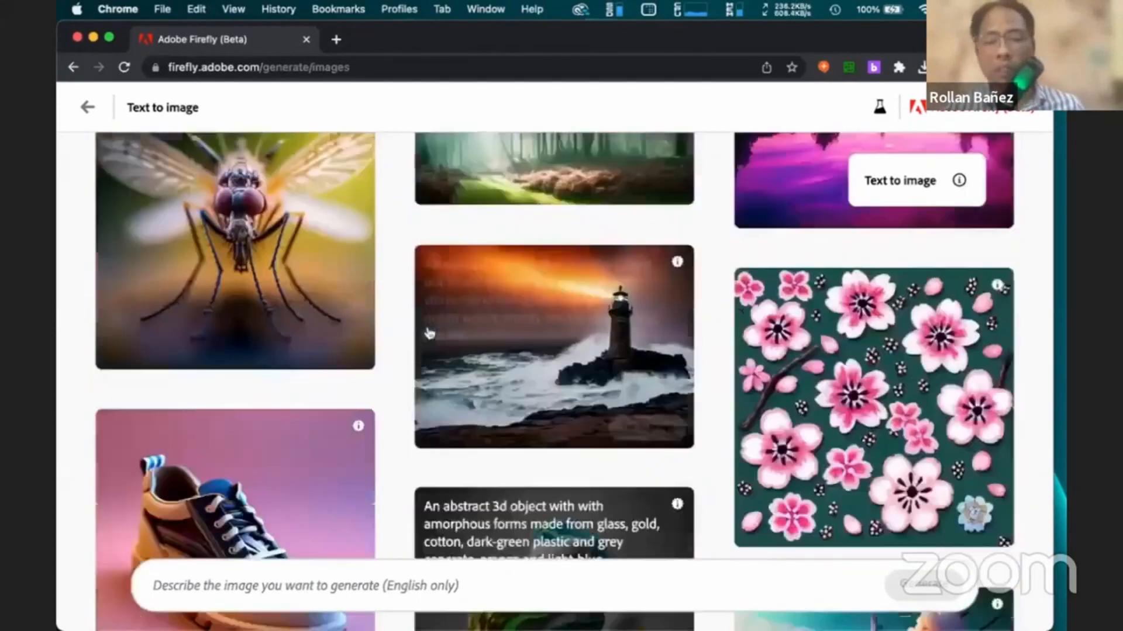
{"action": "scroll", "coordinate": [428, 334], "scroll_direction": "up", "scroll_amount": 20}
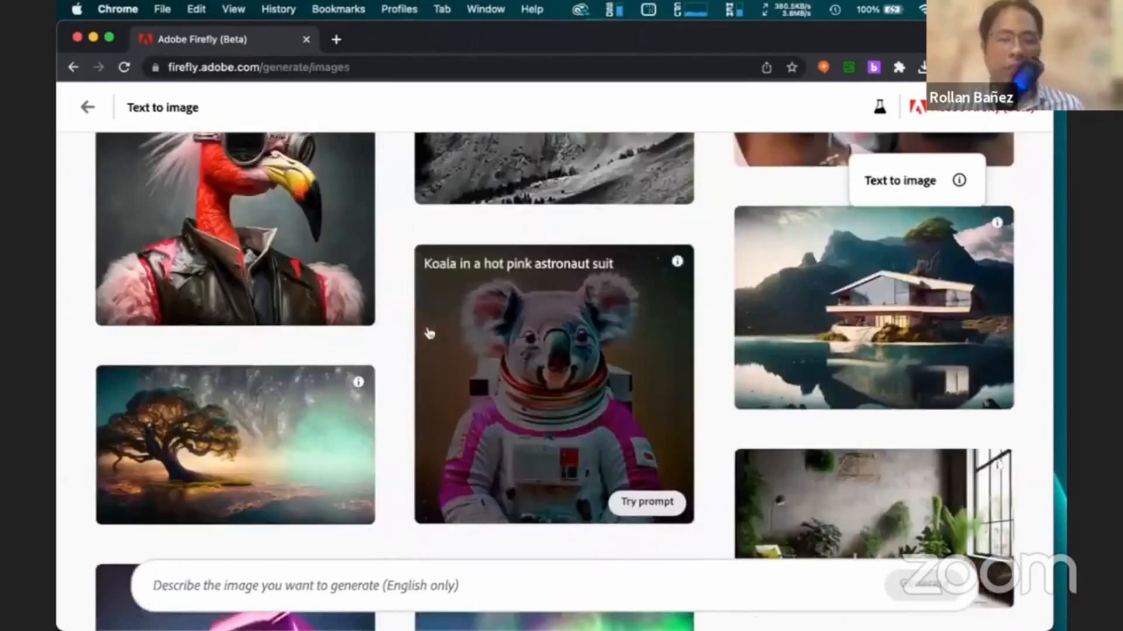
{"action": "scroll", "coordinate": [428, 333], "scroll_direction": "up", "scroll_amount": 3}
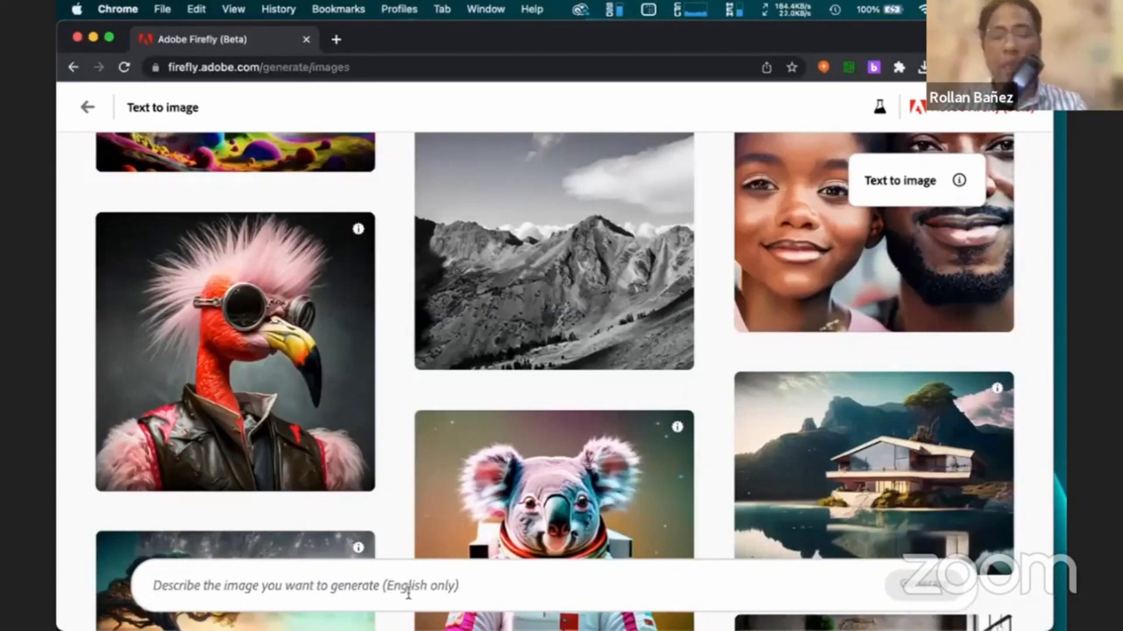
Write "tarot cards, red inked drawing" as the description of the image to generate
{"action": "left_click", "coordinate": [408, 594]}
{"action": "type", "text": "tarot"}
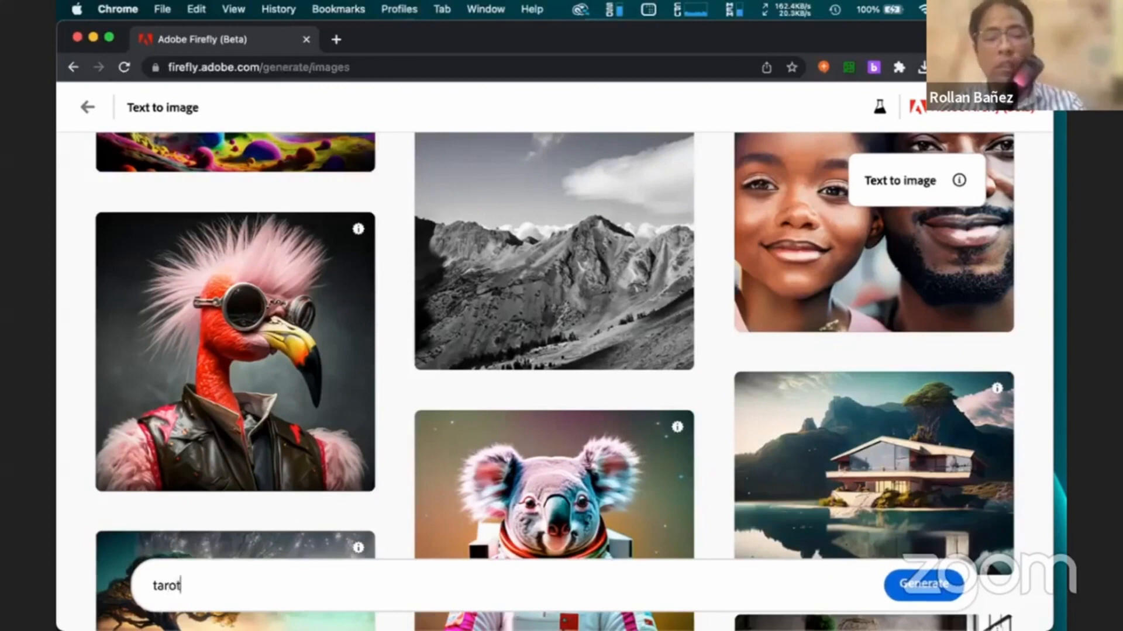
{"action": "type", "text": " cards,"}
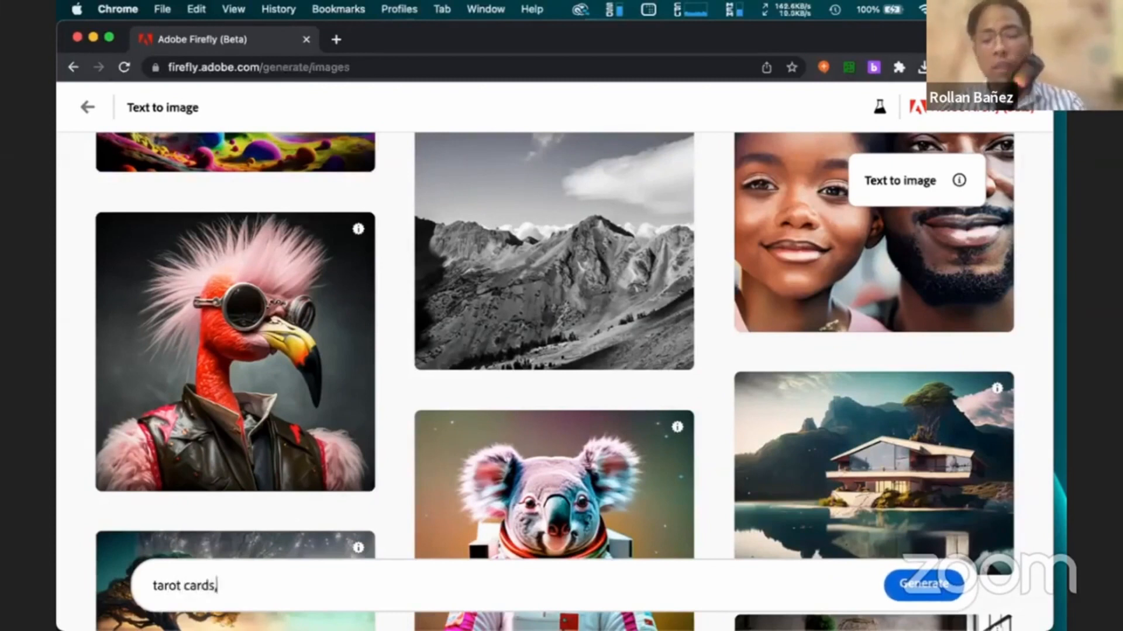
{"action": "type", "text": " inke"}
{"action": "key", "text": "BackSpace"}
{"action": "key", "text": "BackSpace"}
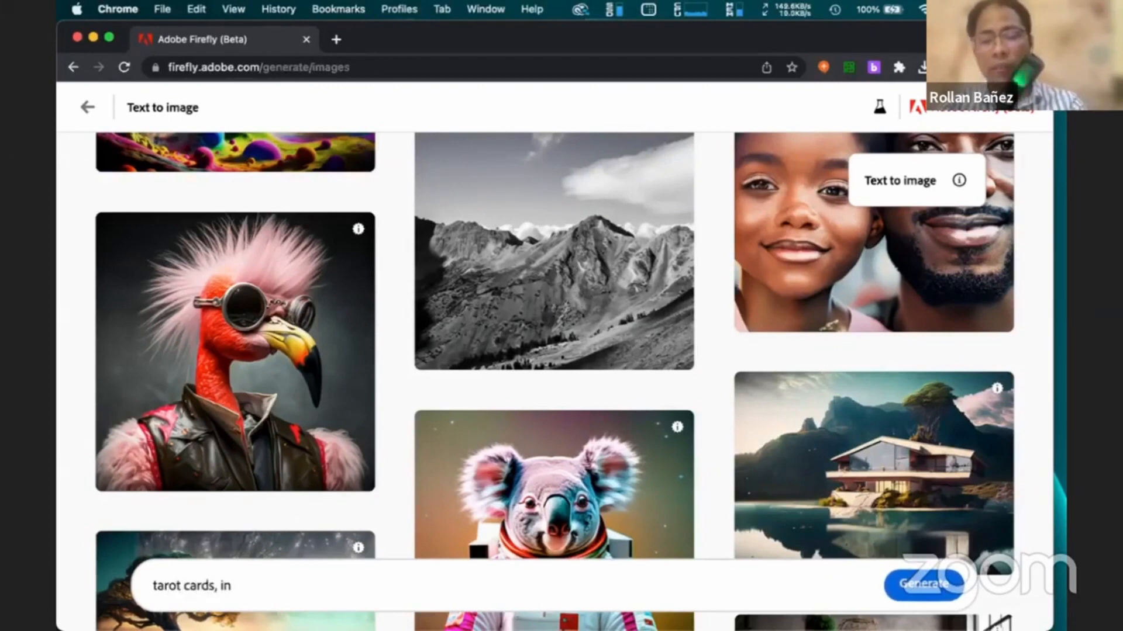
{"action": "key", "text": "BackSpace"}
{"action": "key", "text": "BackSpace"}
{"action": "type", "text": "red ink"}
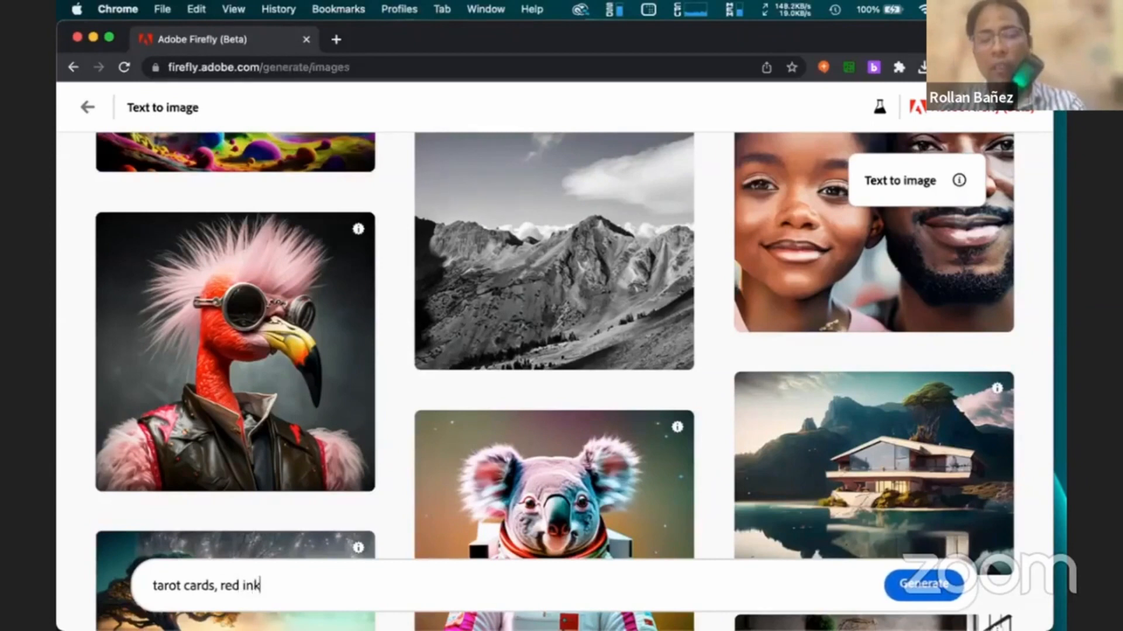
{"action": "type", "text": "ed drawing"}
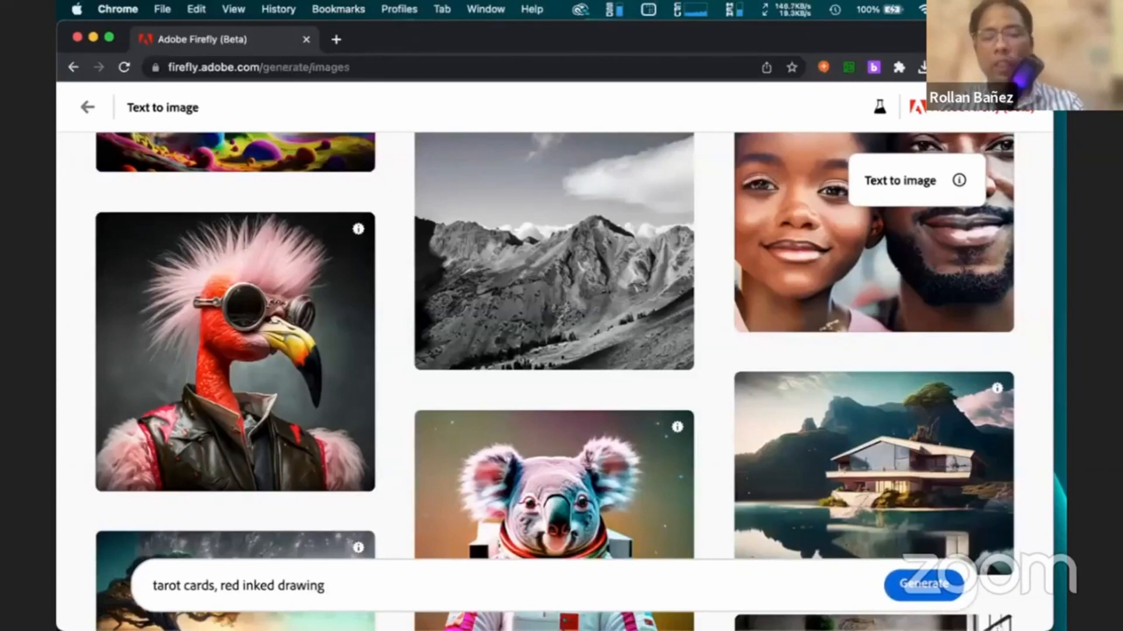
Insert "phoenix, " at the beginning of the image prompt
{"action": "type", "text": "phoeni"}
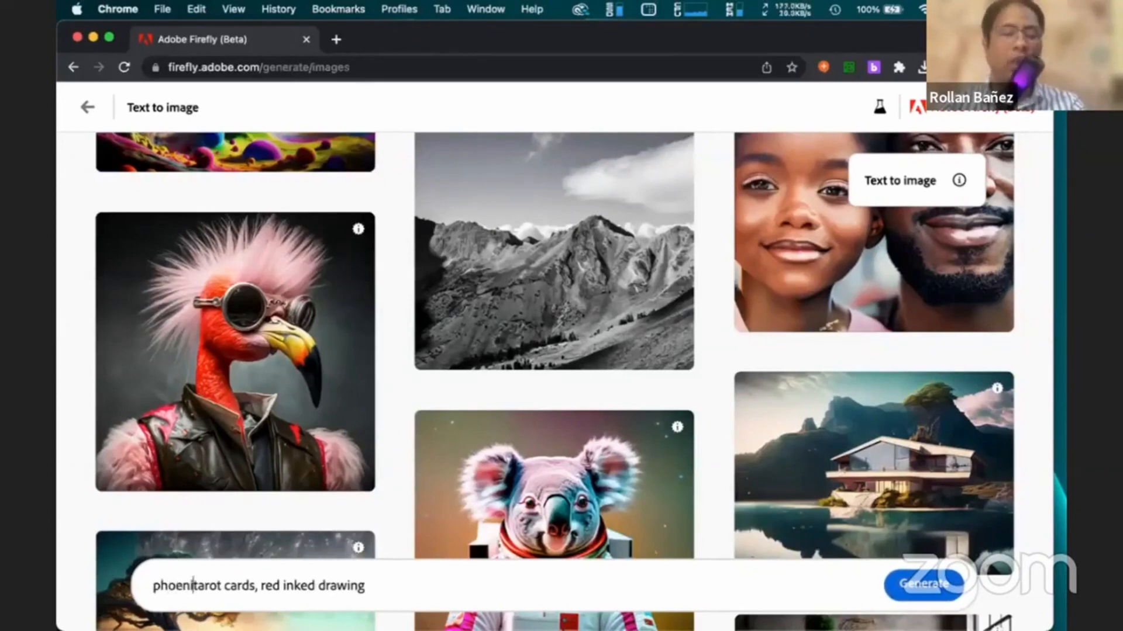
{"action": "type", "text": "x"}
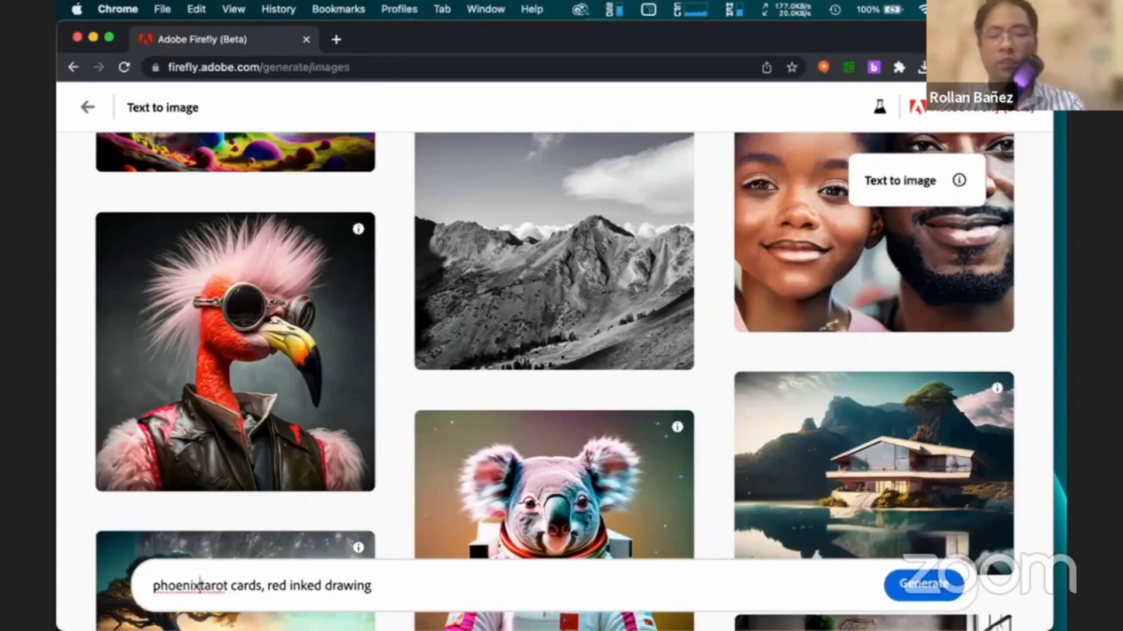
{"action": "type", "text": ", "}
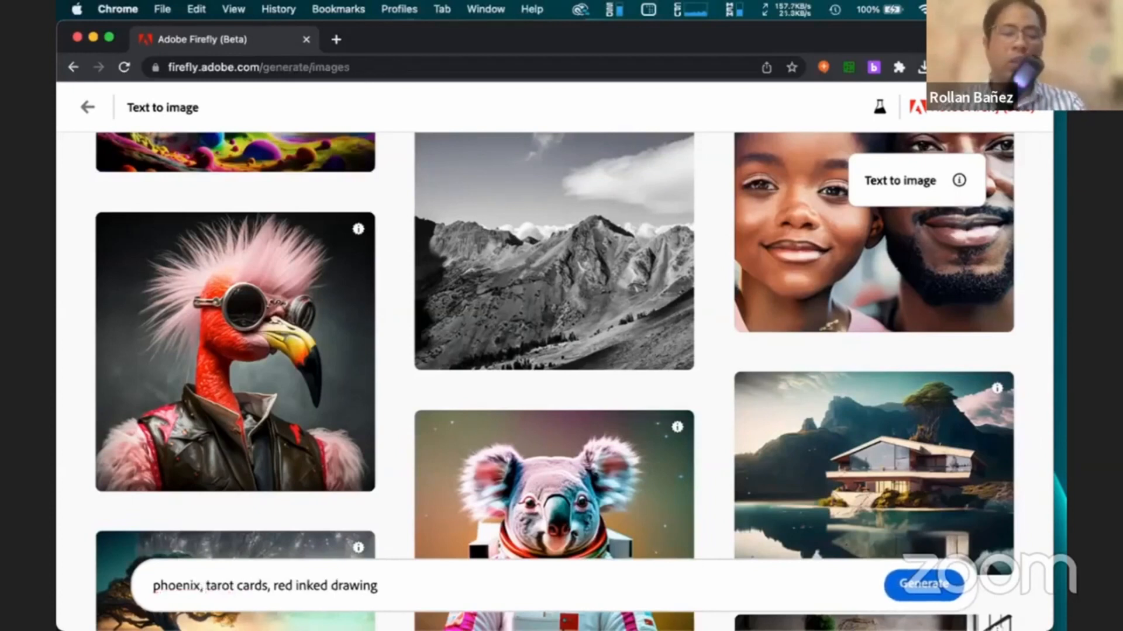
Add "inspired by Gustave Dore" to the end of the prompt and generate the images
{"action": "type", "text": " inspired by"}
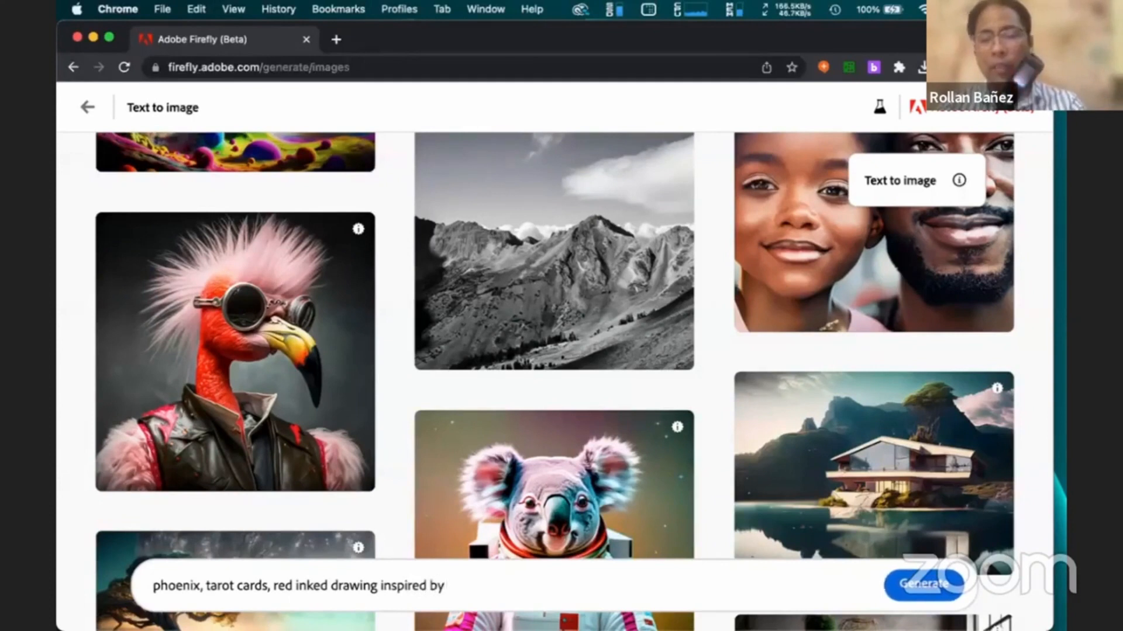
{"action": "type", "text": " Gu"}
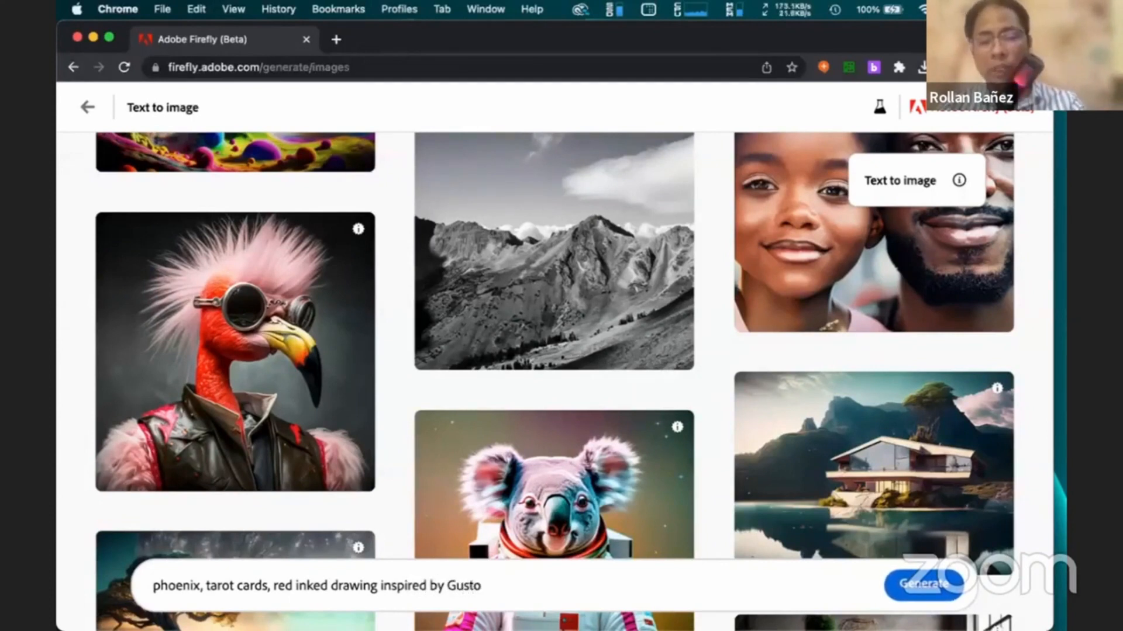
{"action": "type", "text": "stad"}
{"action": "key", "text": "BackSpace"}
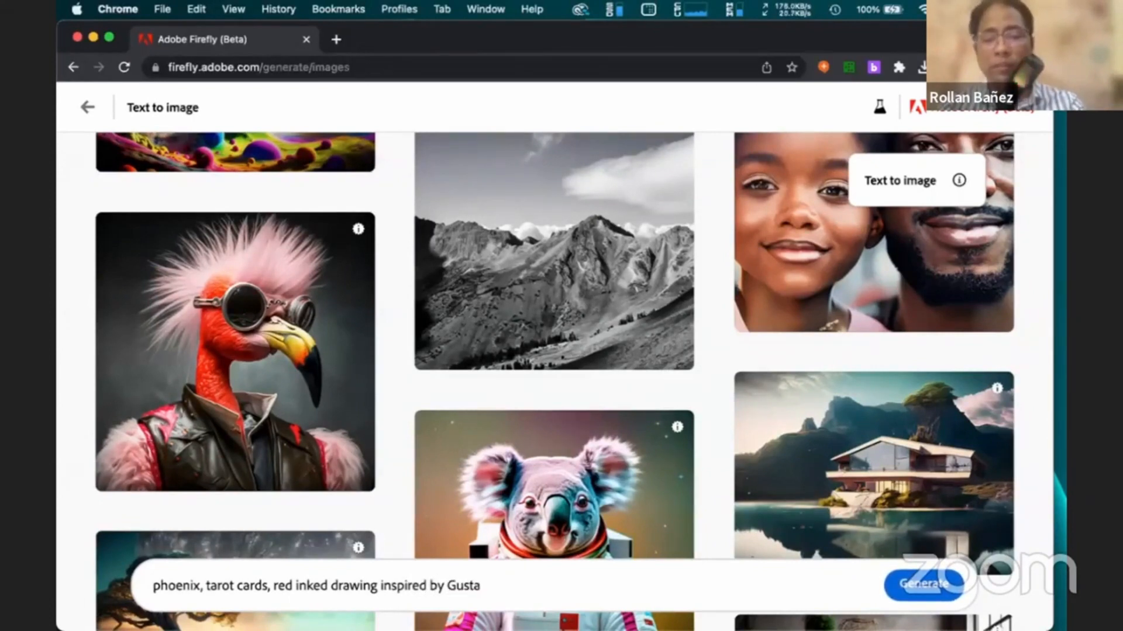
{"action": "type", "text": "ve Dore"}
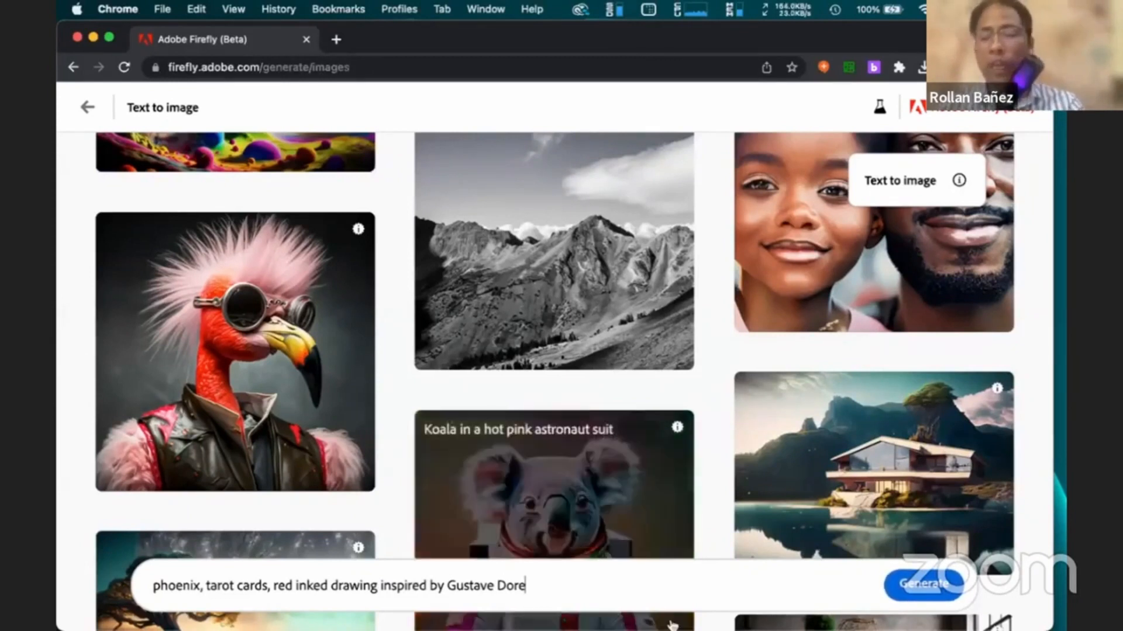
{"action": "left_click", "coordinate": [903, 586]}
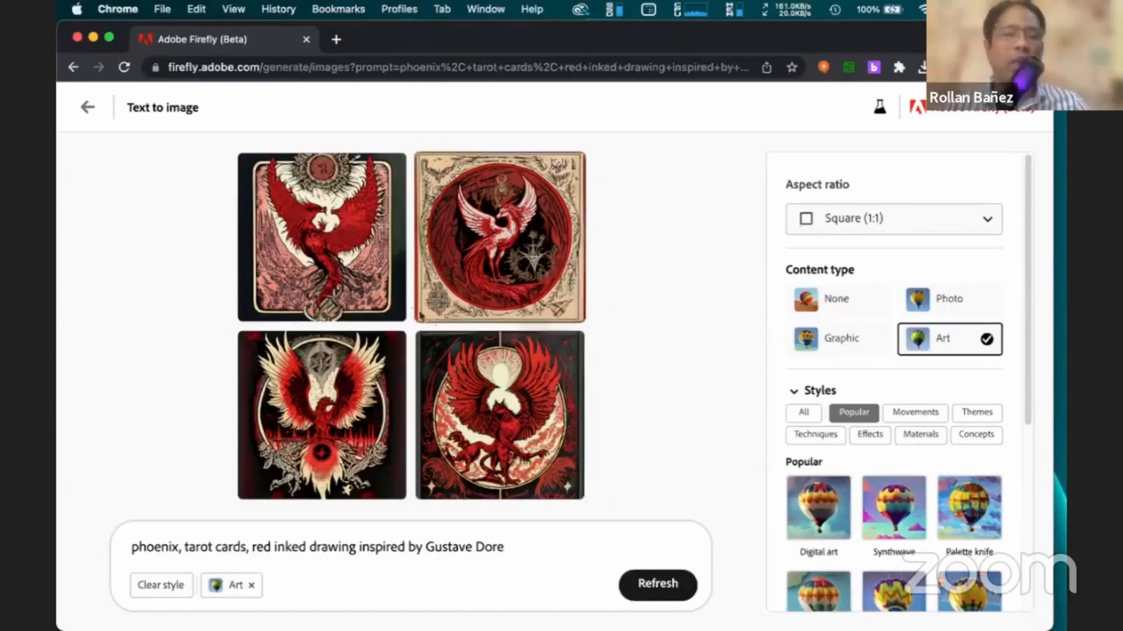
Change the aspect ratio to Portrait (3:4) and download the second generated phoenix card with Content Credentials
{"action": "left_click", "coordinate": [874, 231]}
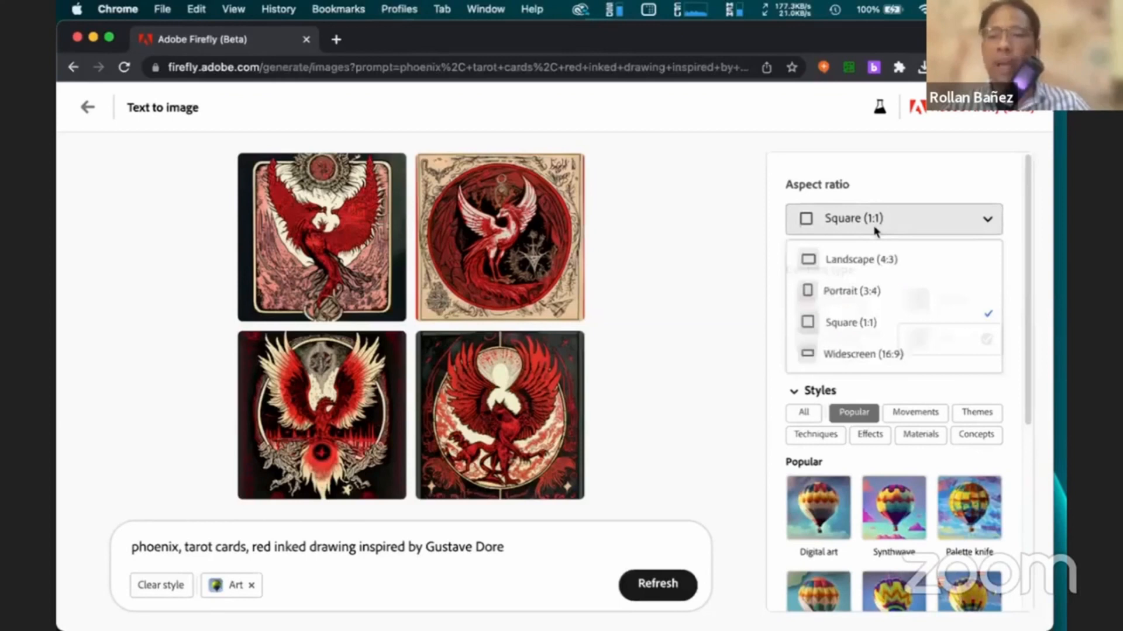
{"action": "left_click", "coordinate": [855, 292]}
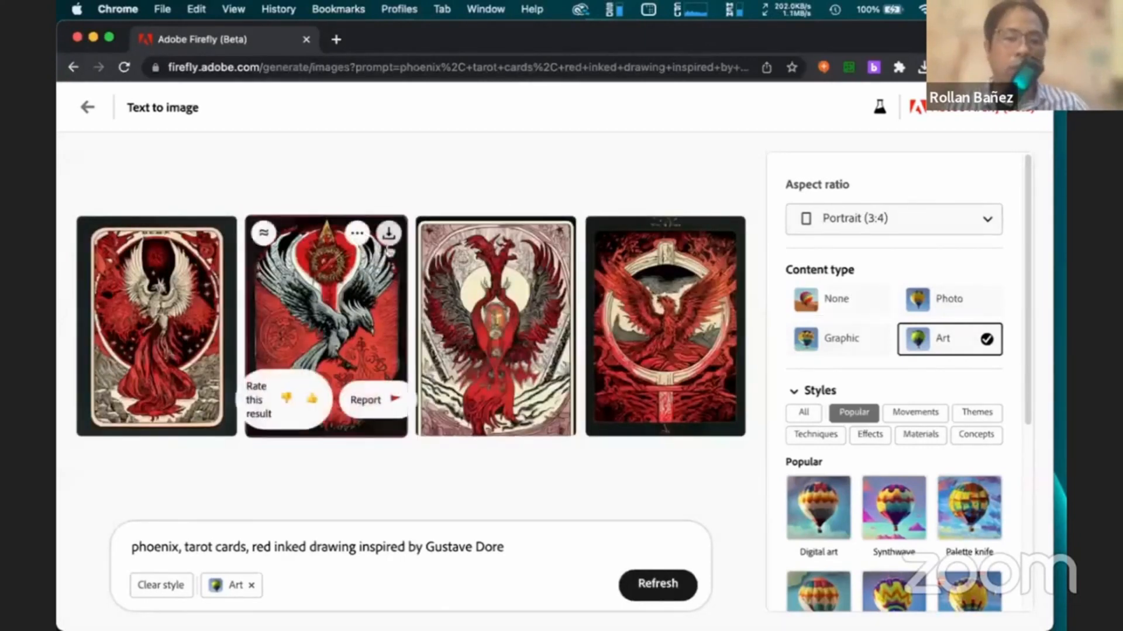
{"action": "left_click", "coordinate": [388, 234]}
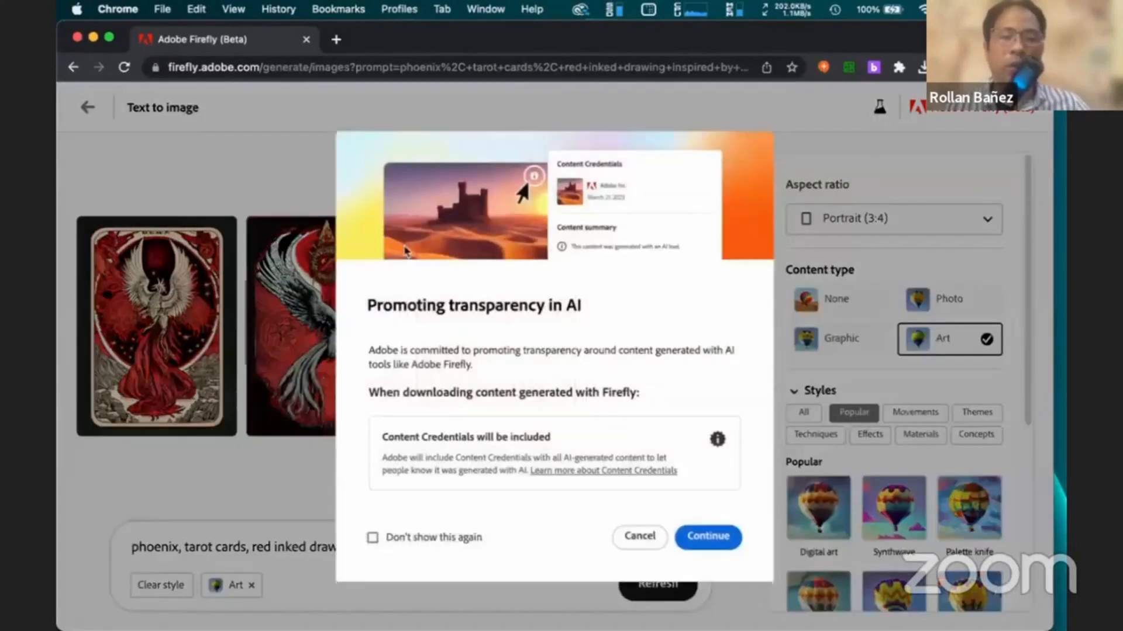
{"action": "left_click", "coordinate": [693, 541]}
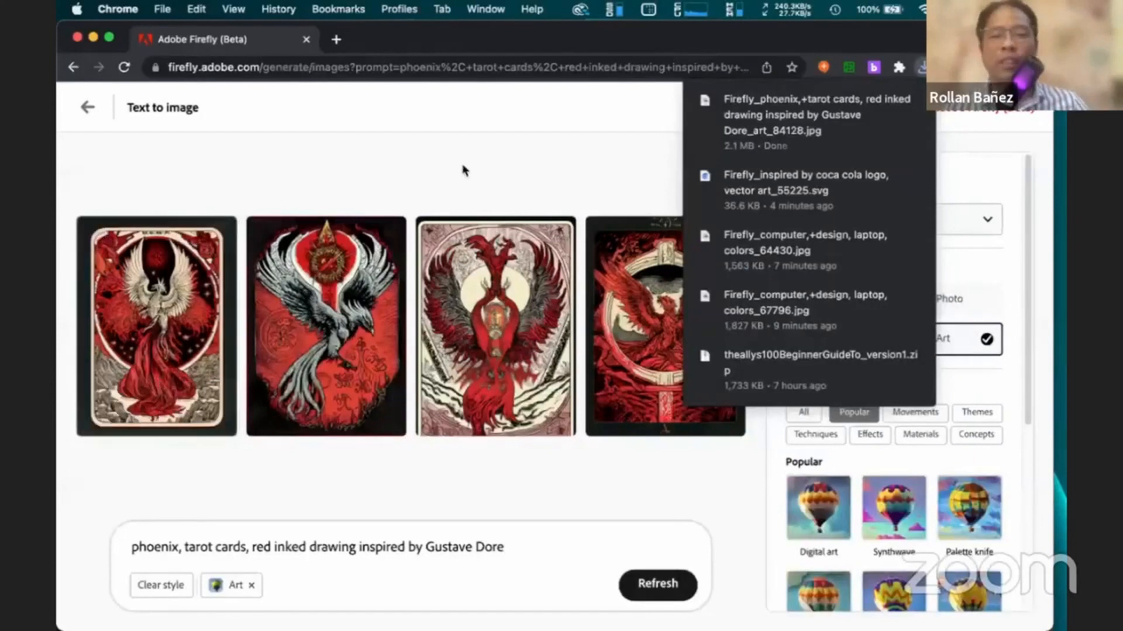
{"action": "left_click", "coordinate": [465, 170]}
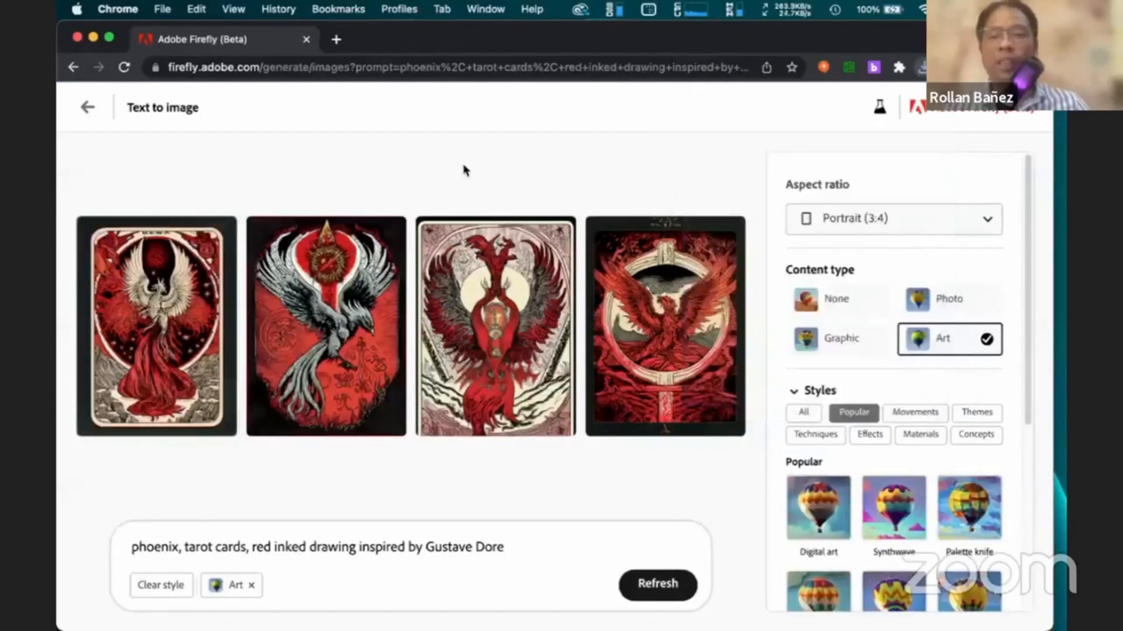
Set the content type to Photo and select the Concept art and 3D art styles from the full style list
{"action": "left_click", "coordinate": [920, 302]}
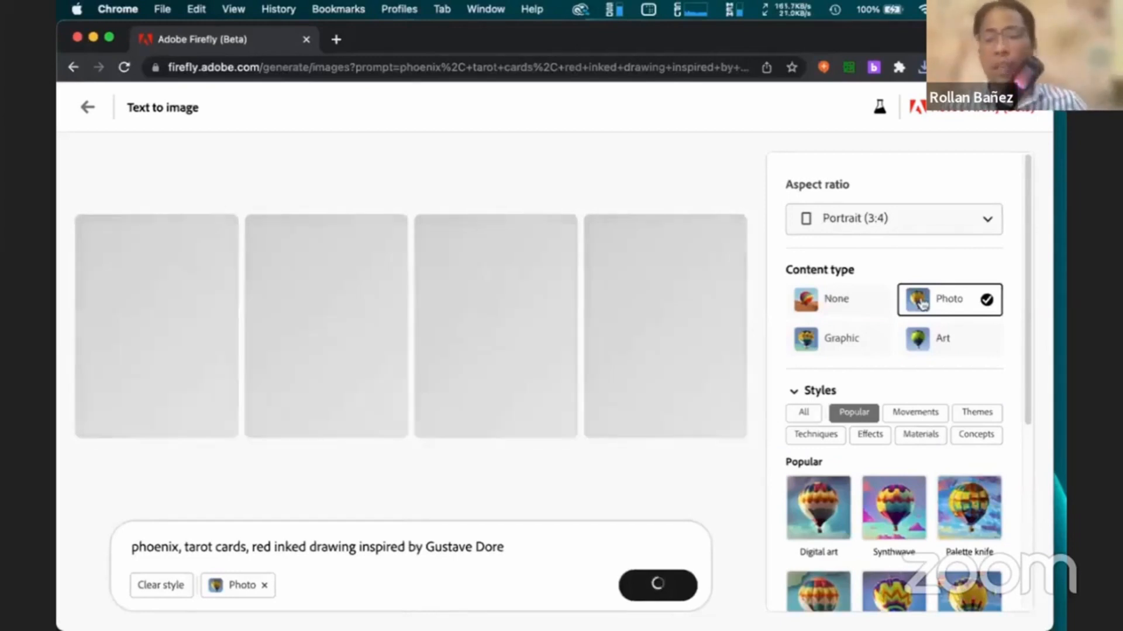
{"action": "scroll", "coordinate": [958, 475], "scroll_direction": "down", "scroll_amount": 3}
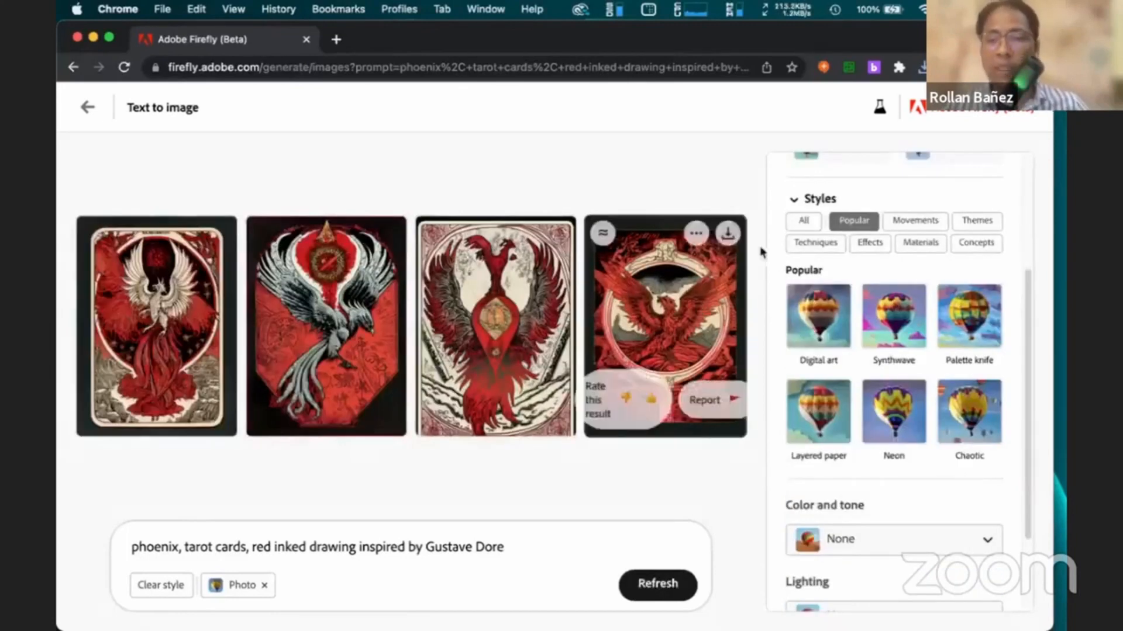
{"action": "left_click", "coordinate": [803, 220]}
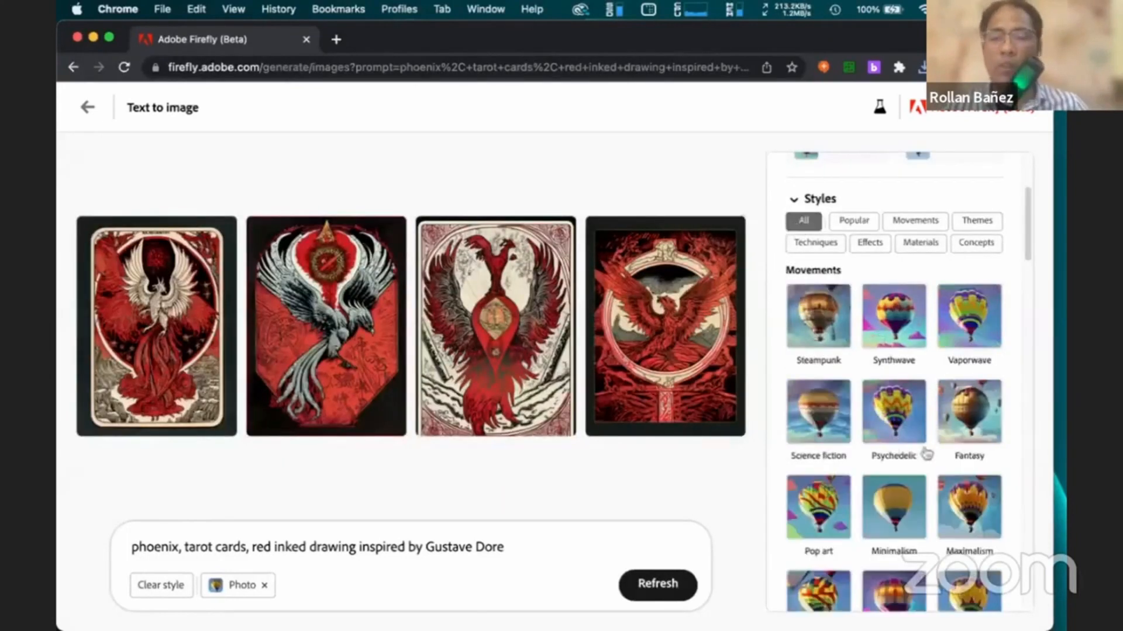
{"action": "scroll", "coordinate": [926, 556], "scroll_direction": "down", "scroll_amount": 3}
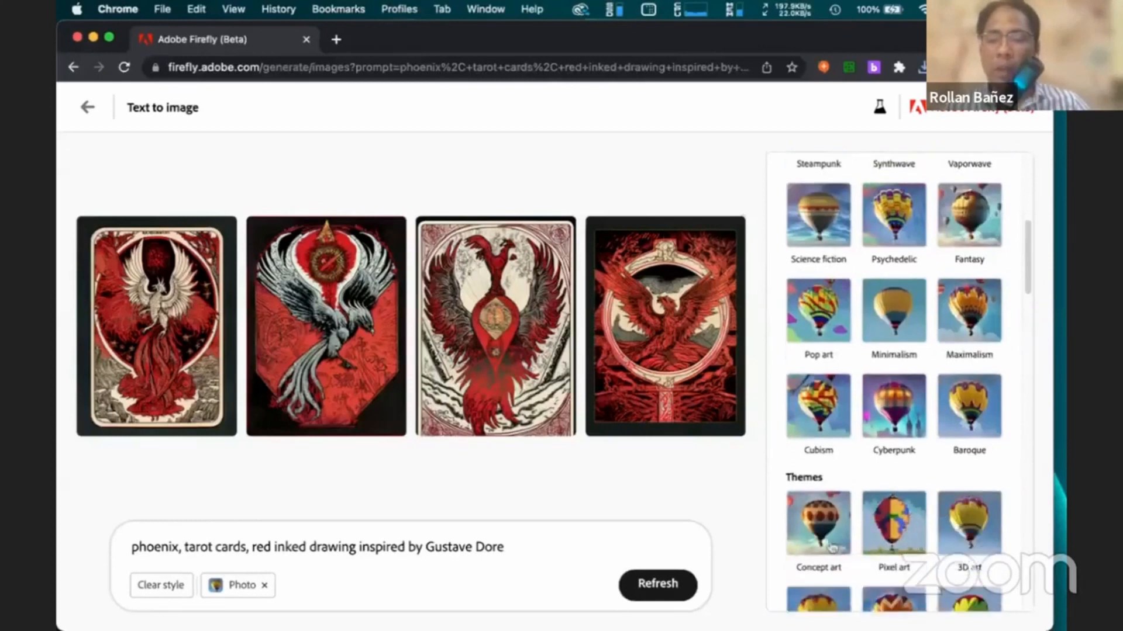
{"action": "left_click", "coordinate": [832, 546]}
{"action": "left_click", "coordinate": [969, 523]}
{"action": "scroll", "coordinate": [969, 523], "scroll_direction": "down", "scroll_amount": 1}
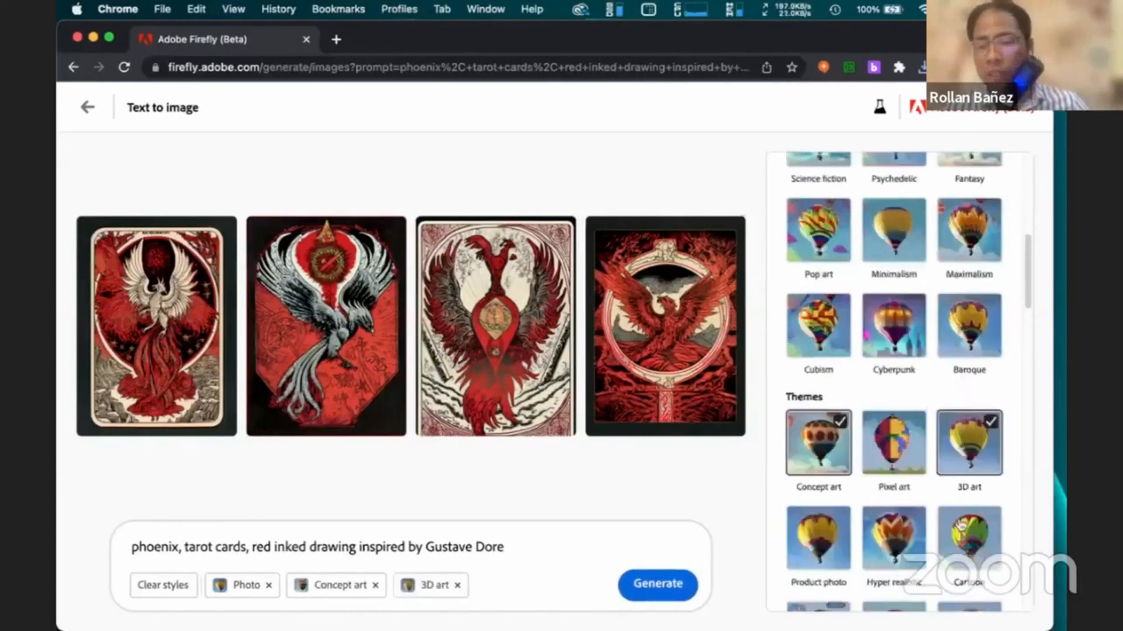
Add the Cartoon and Digital art styles and generate the phoenix cards again
{"action": "scroll", "coordinate": [962, 518], "scroll_direction": "down", "scroll_amount": 3}
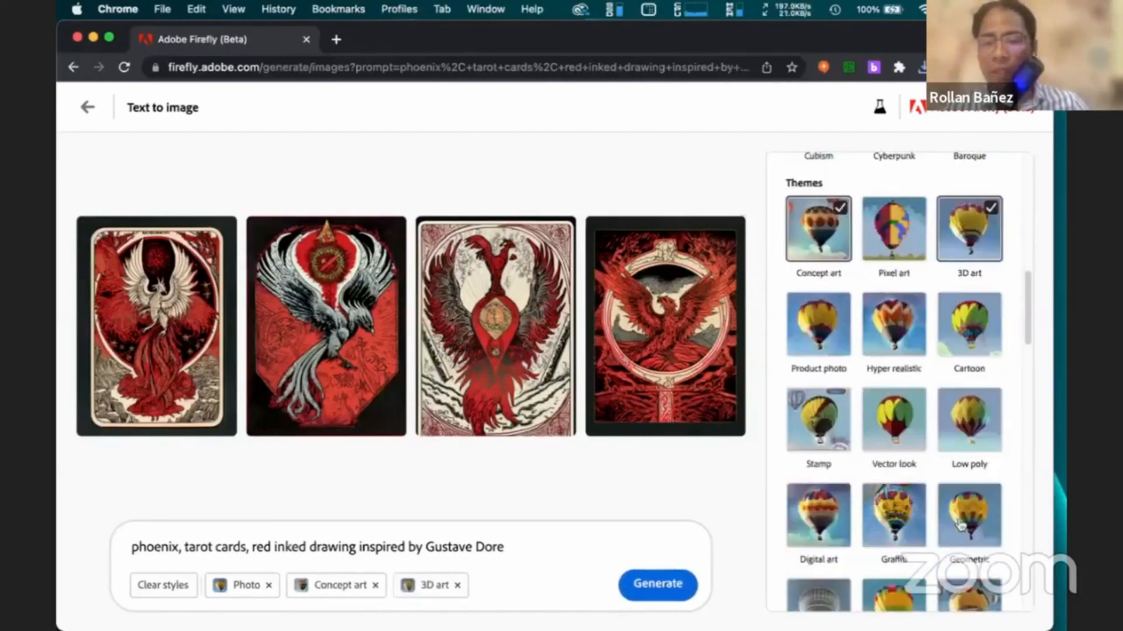
{"action": "left_click", "coordinate": [957, 367]}
{"action": "scroll", "coordinate": [907, 488], "scroll_direction": "down", "scroll_amount": 3}
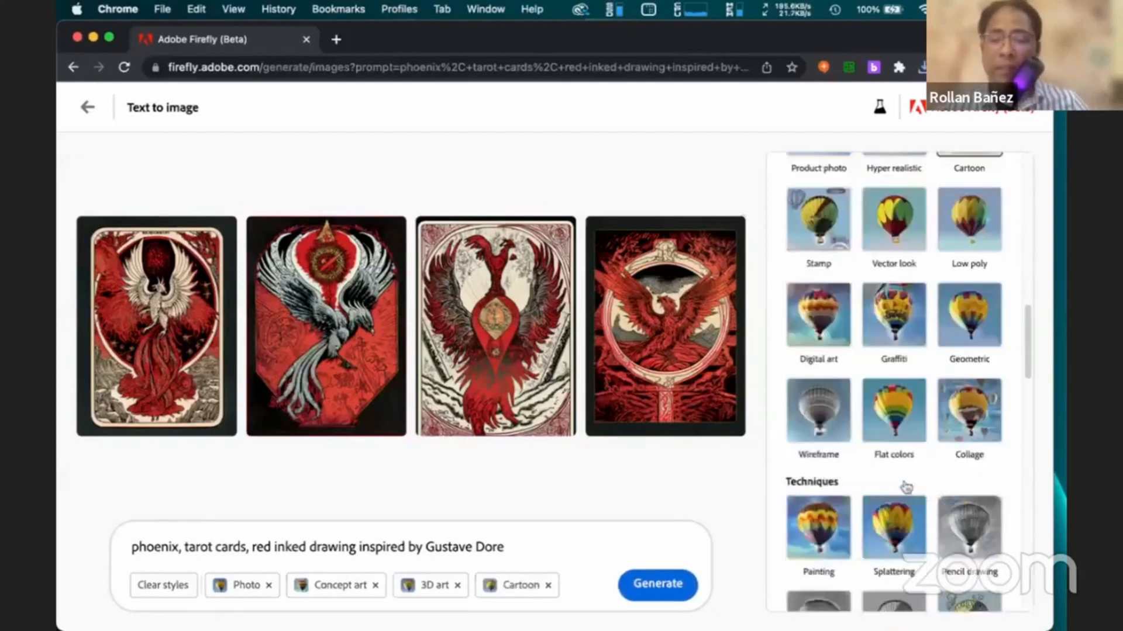
{"action": "left_click", "coordinate": [834, 330]}
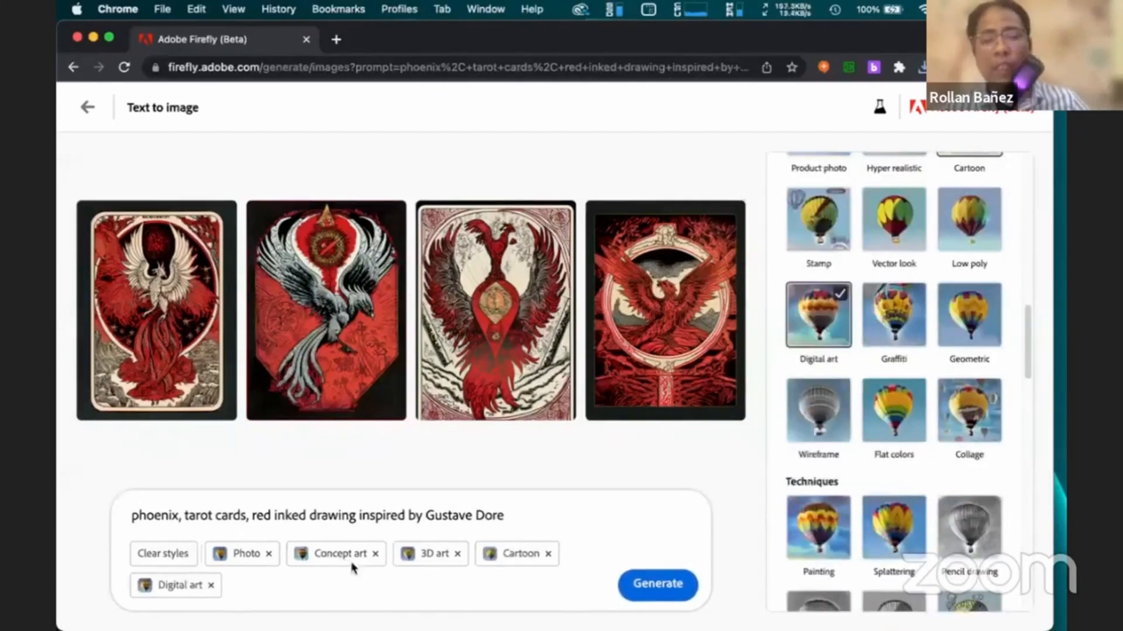
{"action": "left_click", "coordinate": [646, 586]}
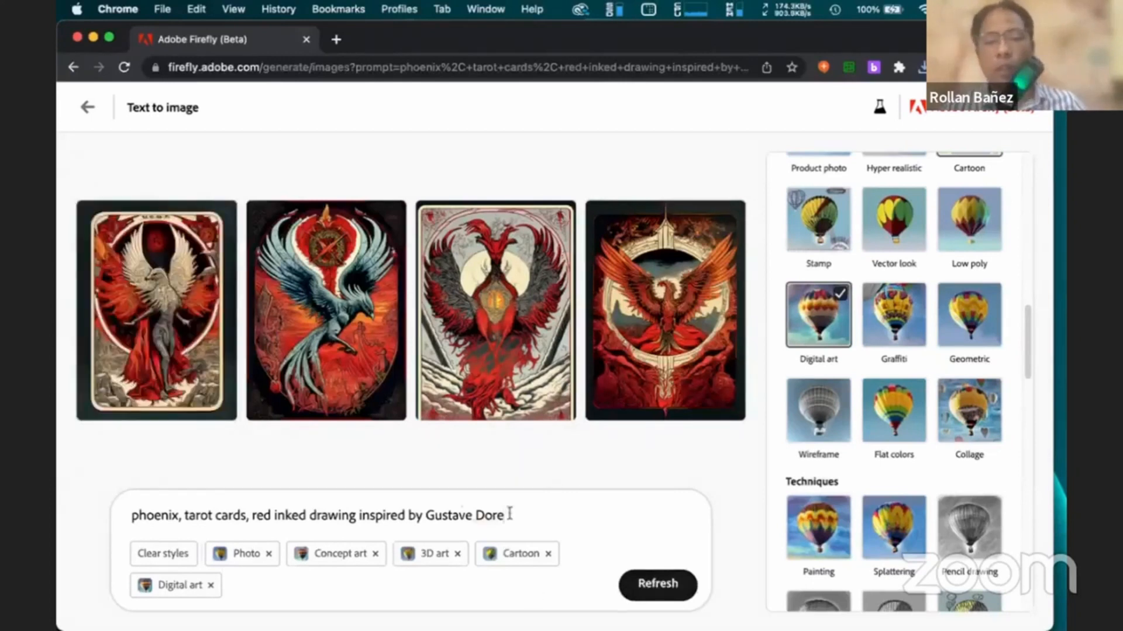
Remove "inspired by Gustave Dore" from the prompt and regenerate the images with the same styles
{"action": "left_click_drag", "start_coordinate": [509, 514], "coordinate": [355, 512]}
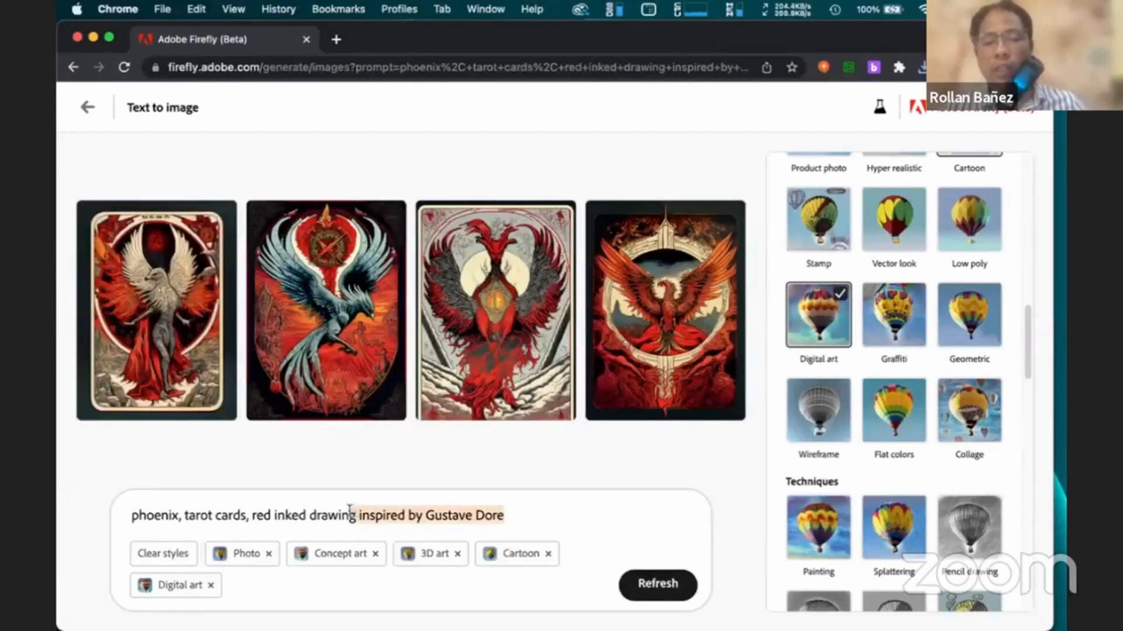
{"action": "key", "text": "BackSpace"}
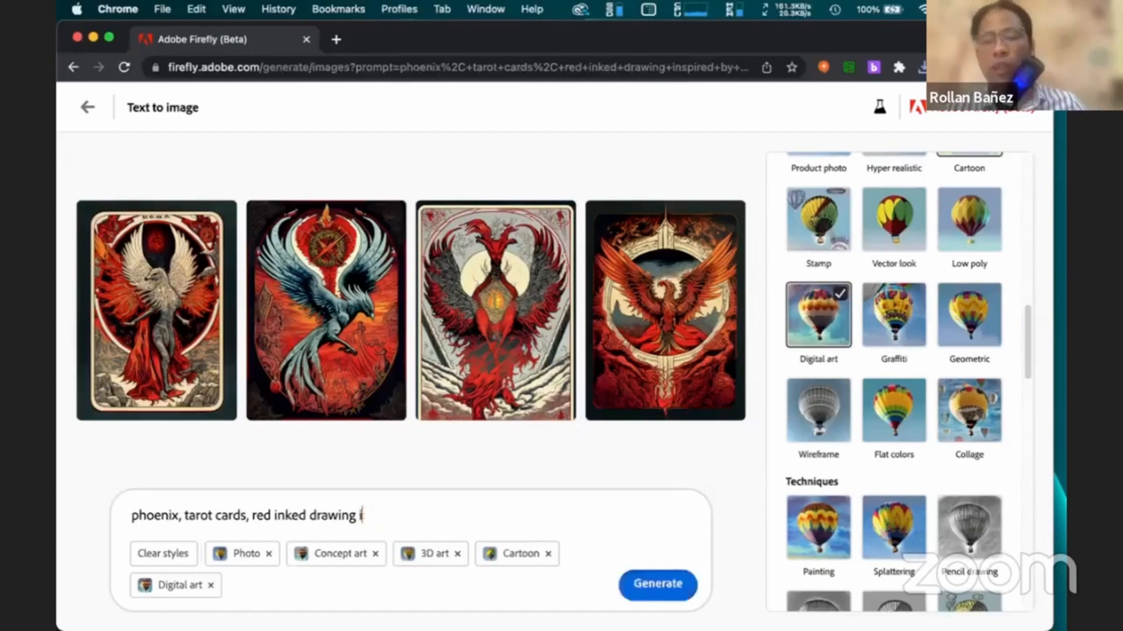
{"action": "left_click", "coordinate": [661, 591]}
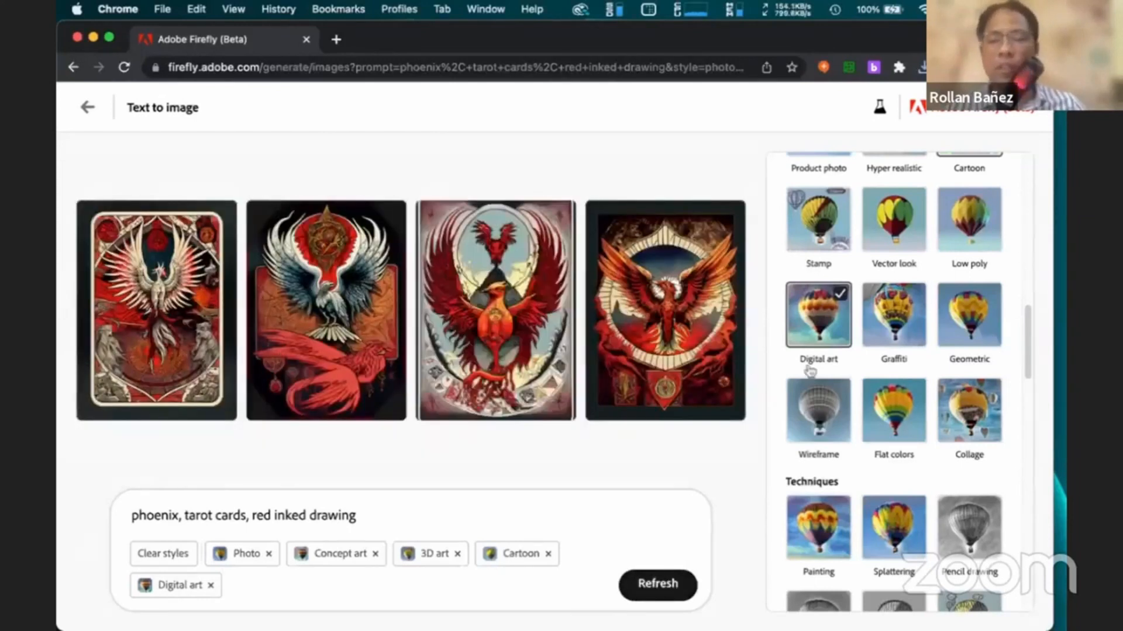
Replace "inked drawing" with "color" in the prompt so it reads "phoenix, tarot cards, red color", and generate the images
{"action": "scroll", "coordinate": [912, 374], "scroll_direction": "up", "scroll_amount": 3}
{"action": "scroll", "coordinate": [918, 377], "scroll_direction": "up", "scroll_amount": 3}
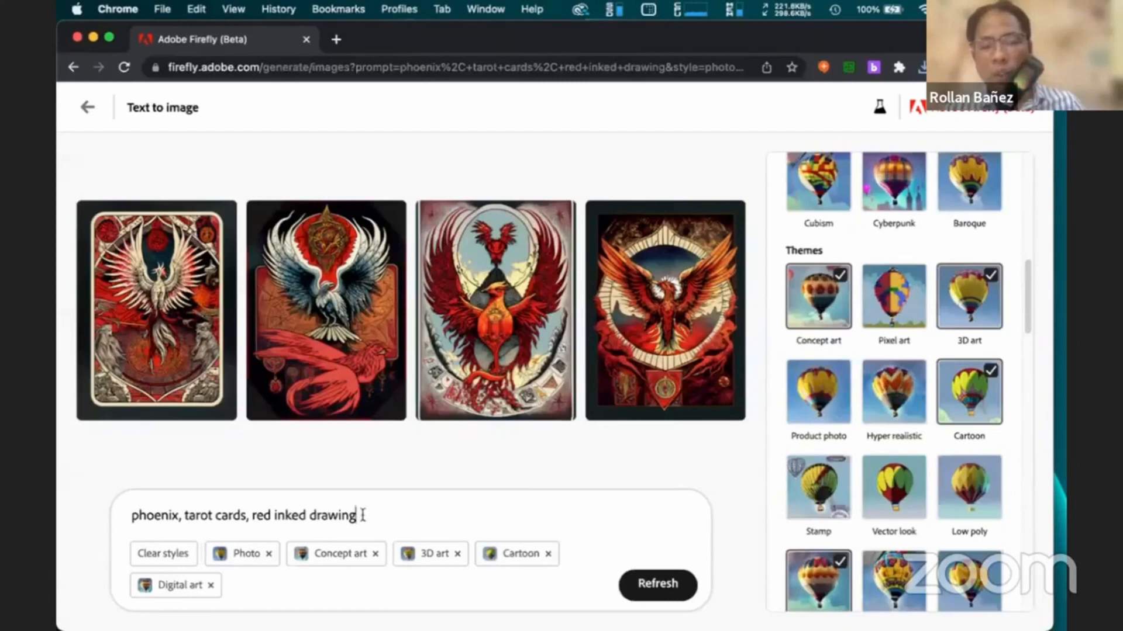
{"action": "left_click_drag", "start_coordinate": [362, 515], "coordinate": [271, 516]}
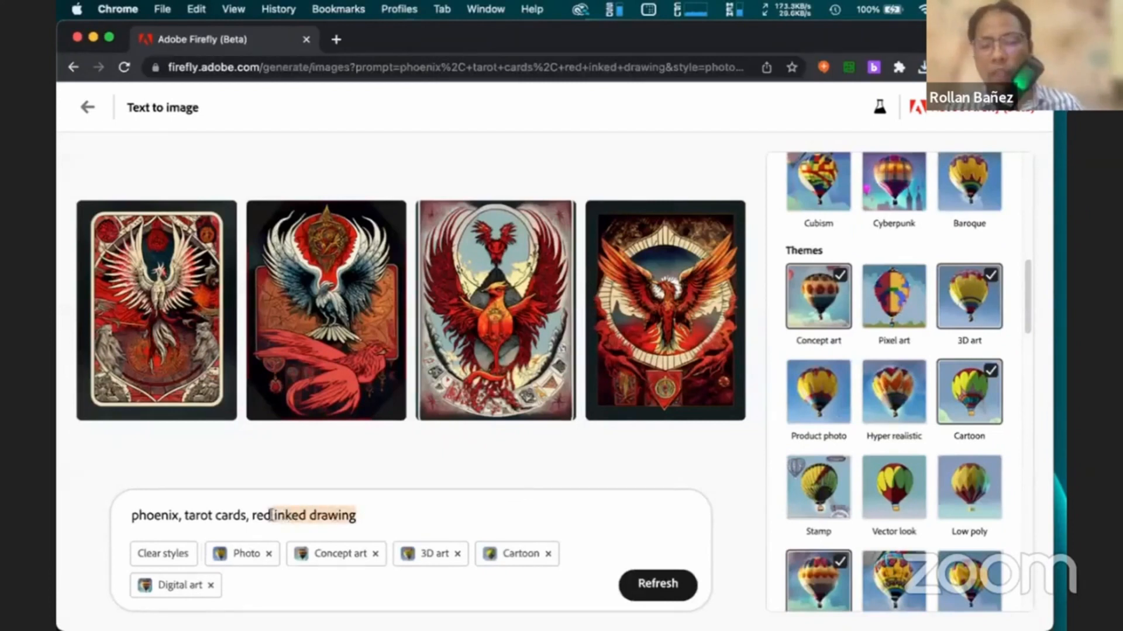
{"action": "key", "text": "BackSpace"}
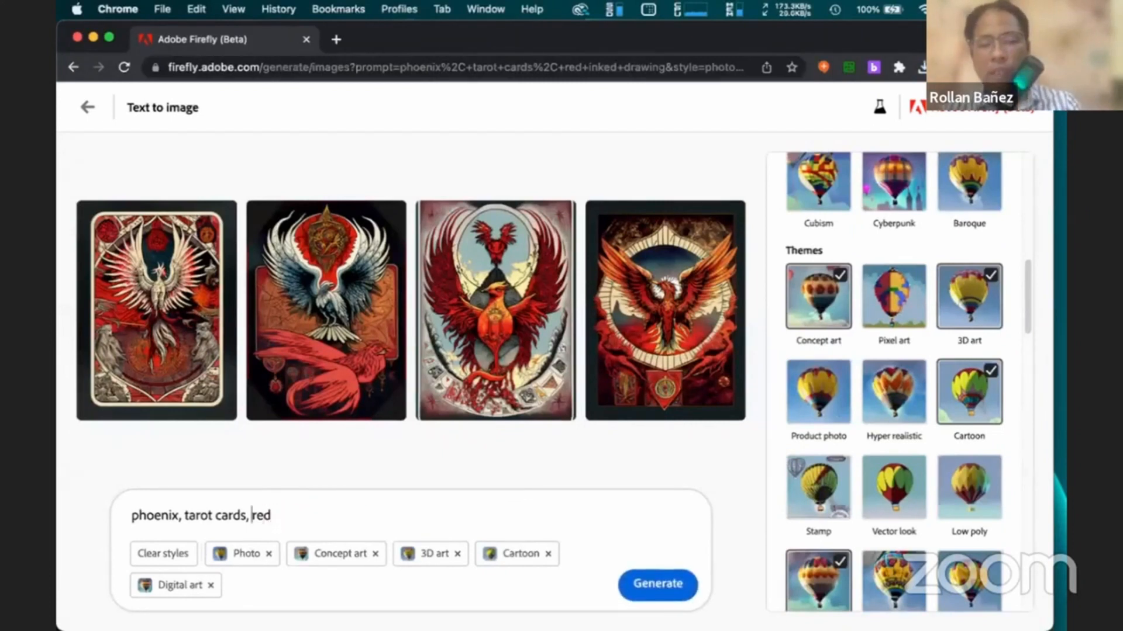
{"action": "left_click", "coordinate": [272, 515]}
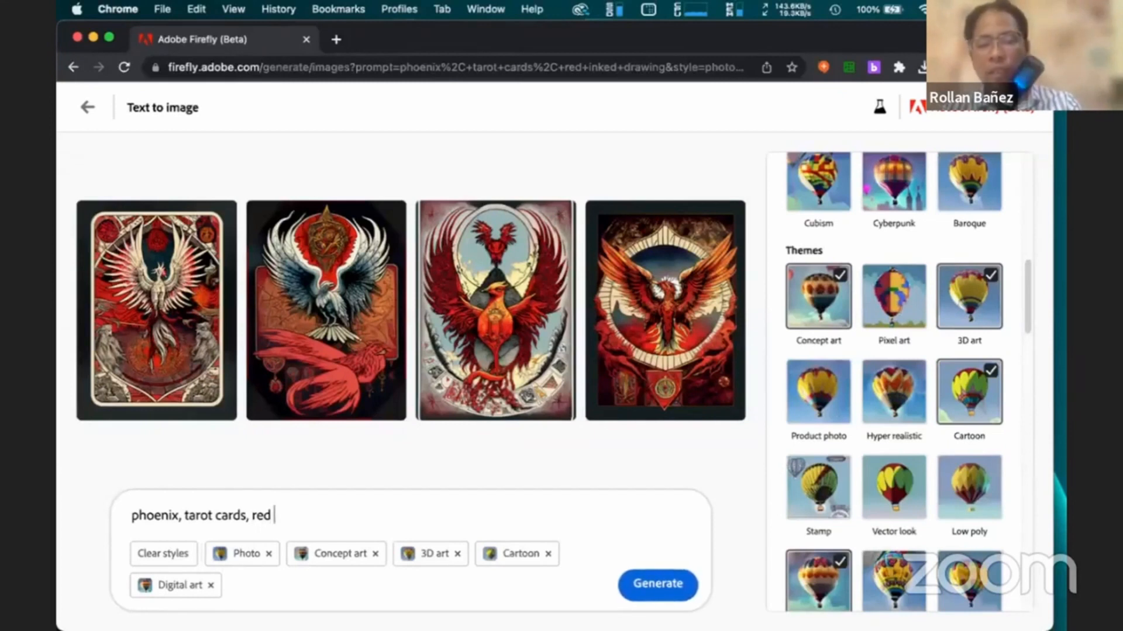
{"action": "type", "text": "clo"}
{"action": "key", "text": "BackSpace"}
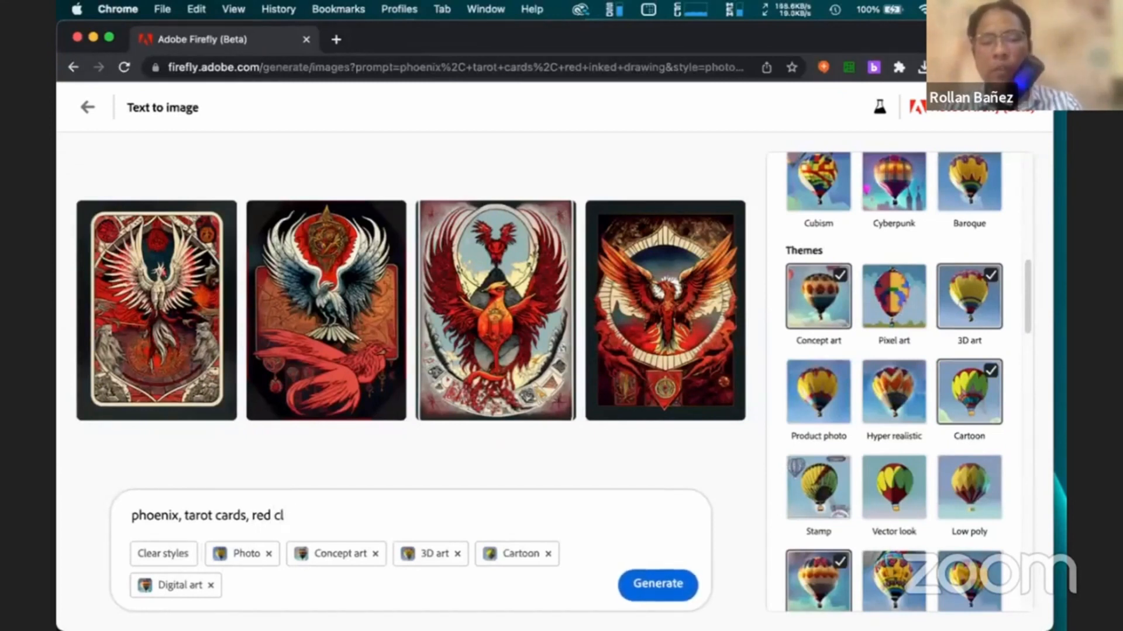
{"action": "key", "text": "BackSpace"}
{"action": "type", "text": "olor"}
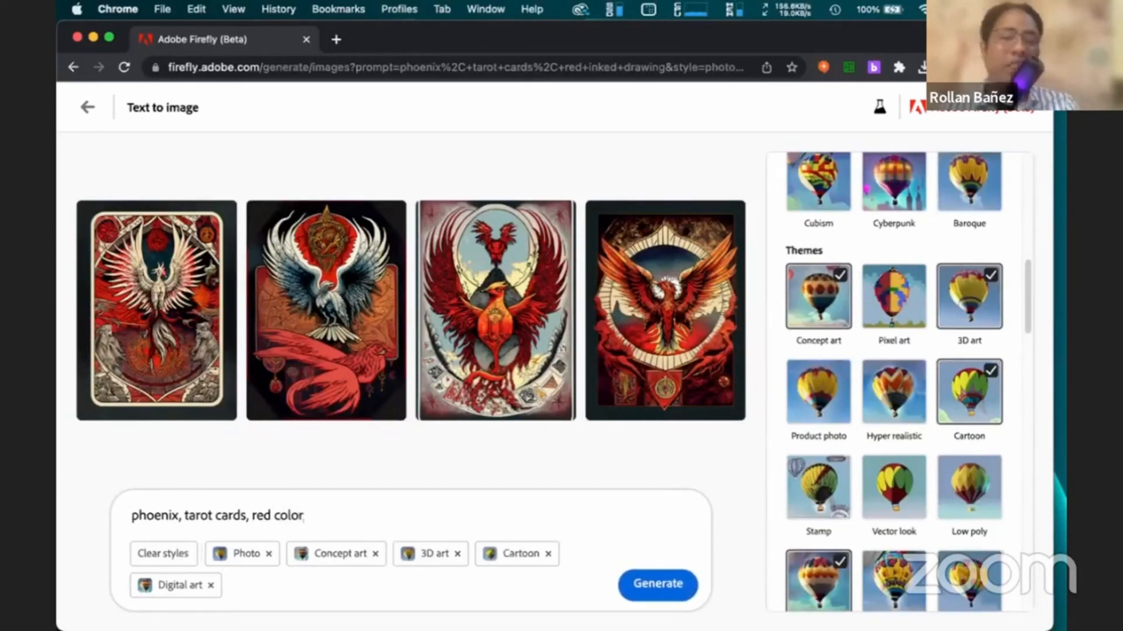
{"action": "left_click", "coordinate": [659, 590]}
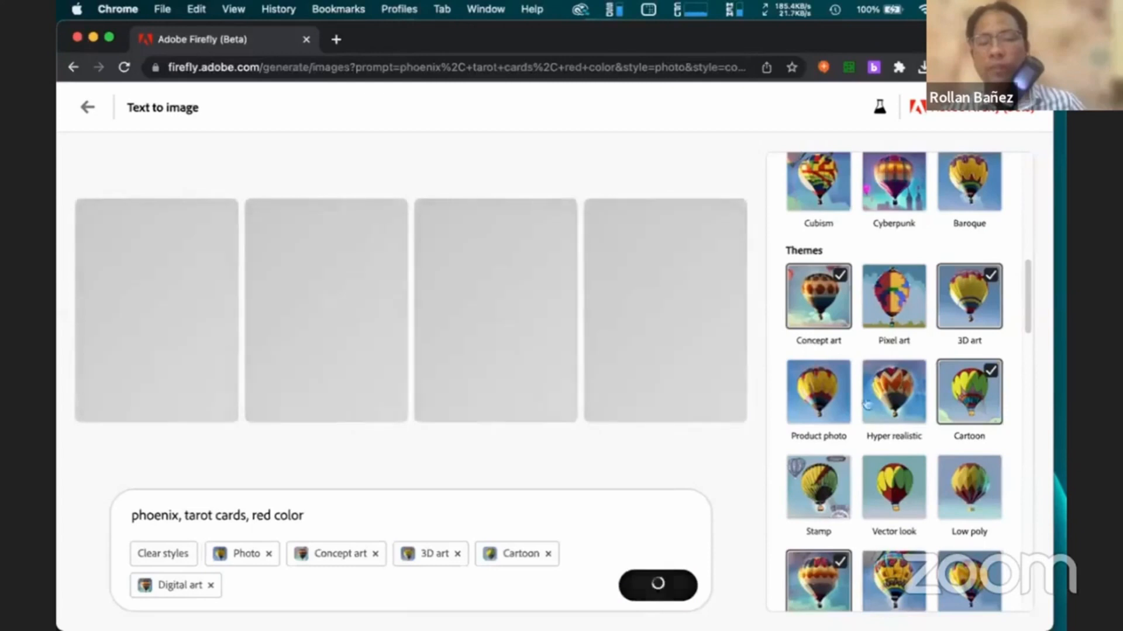
Generate variations similar to the second phoenix card, the dark bird with gold feathers on red
{"action": "scroll", "coordinate": [894, 386], "scroll_direction": "up", "scroll_amount": 10}
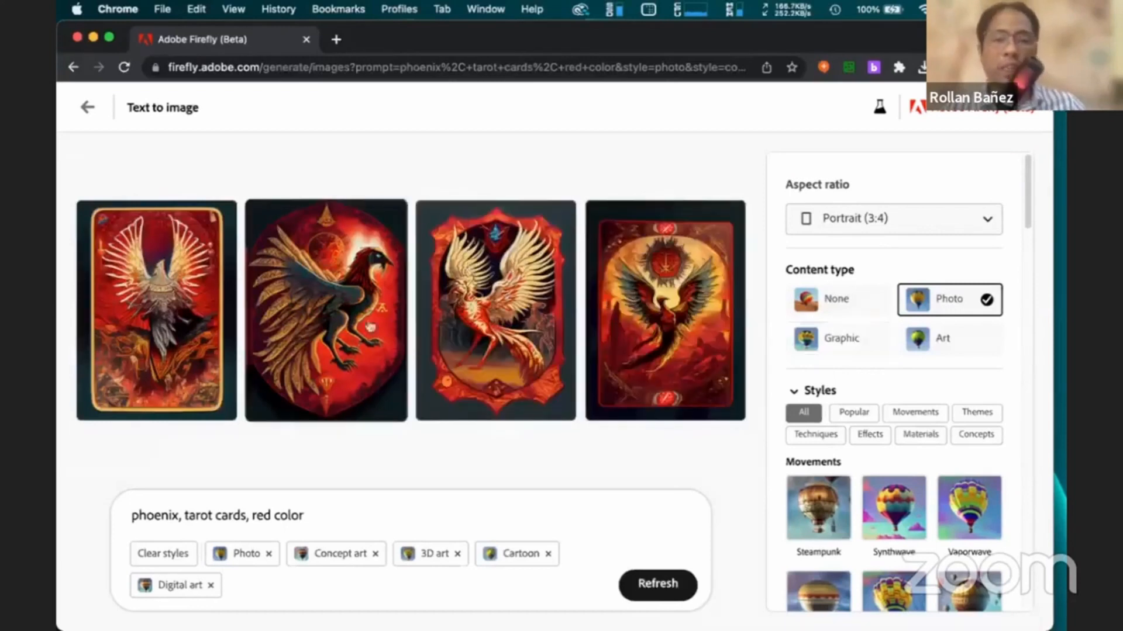
{"action": "mouse_move", "coordinate": [317, 312]}
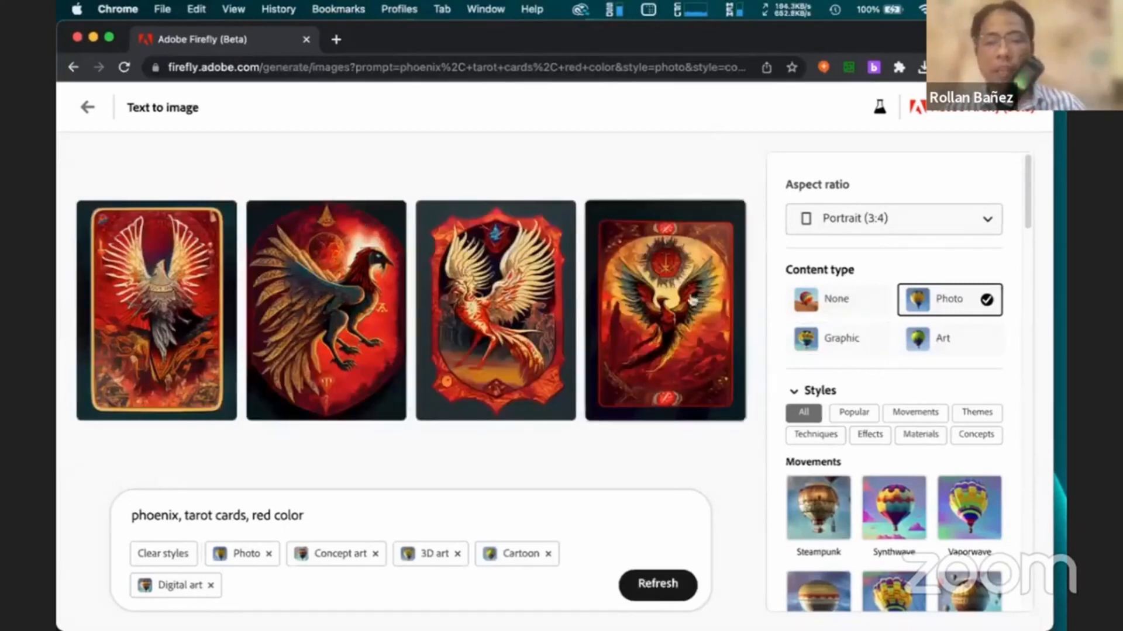
{"action": "mouse_move", "coordinate": [356, 241]}
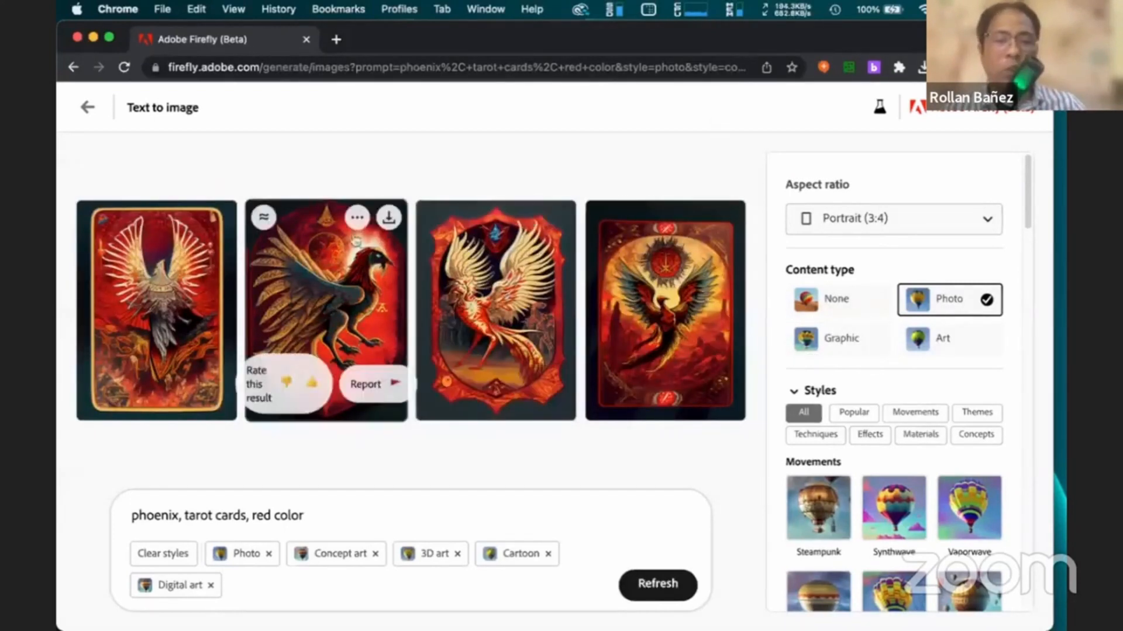
{"action": "left_click", "coordinate": [264, 218]}
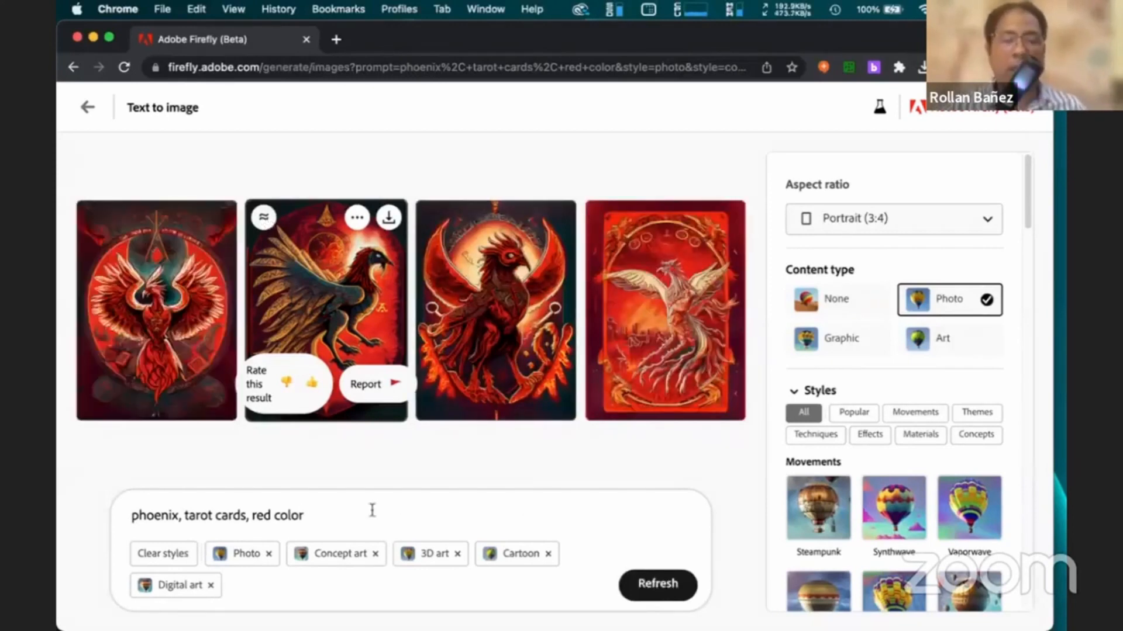
Generate images from the prompt "phoenix" with all previous styles cleared and the content type set to Photo
{"action": "key", "text": "super+a"}
{"action": "type", "text": "pho"}
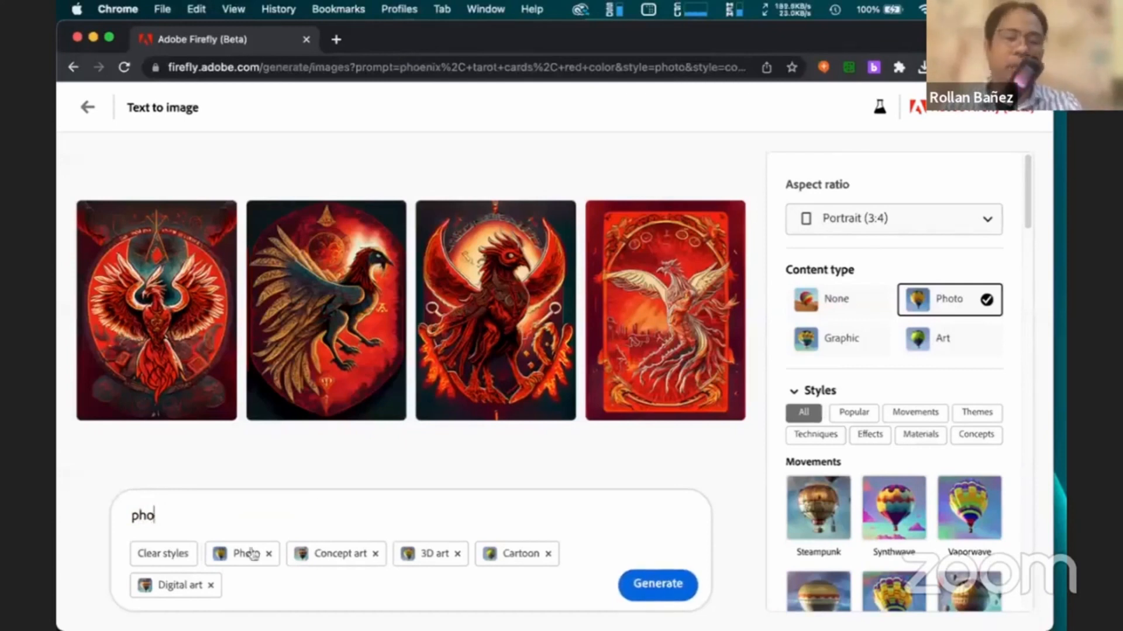
{"action": "left_click", "coordinate": [178, 563]}
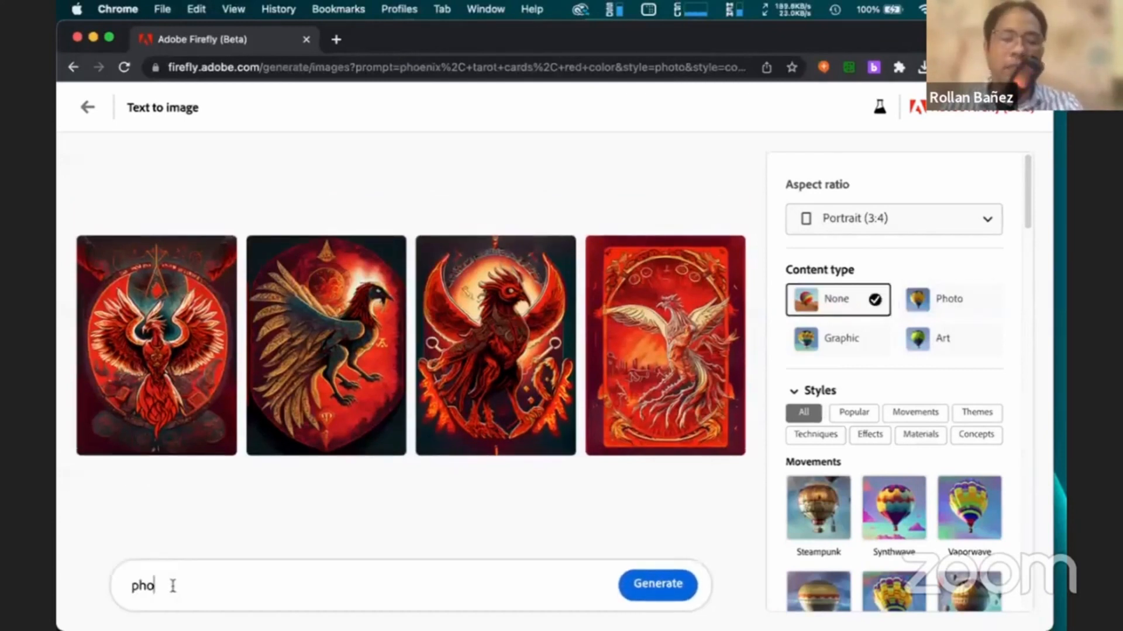
{"action": "type", "text": "enix"}
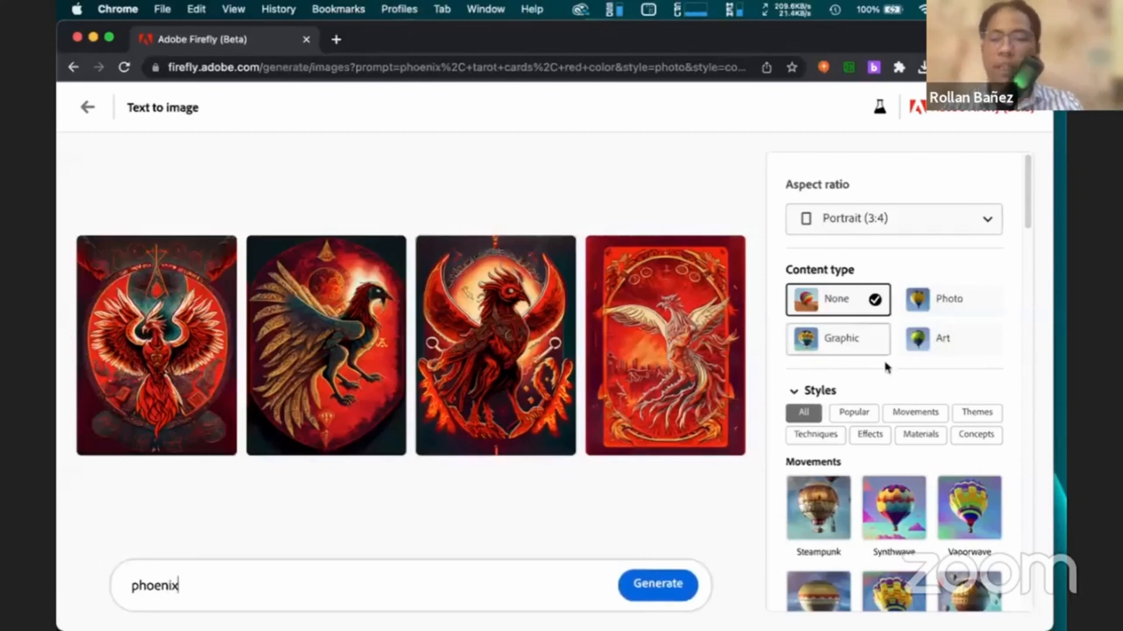
{"action": "left_click", "coordinate": [932, 313]}
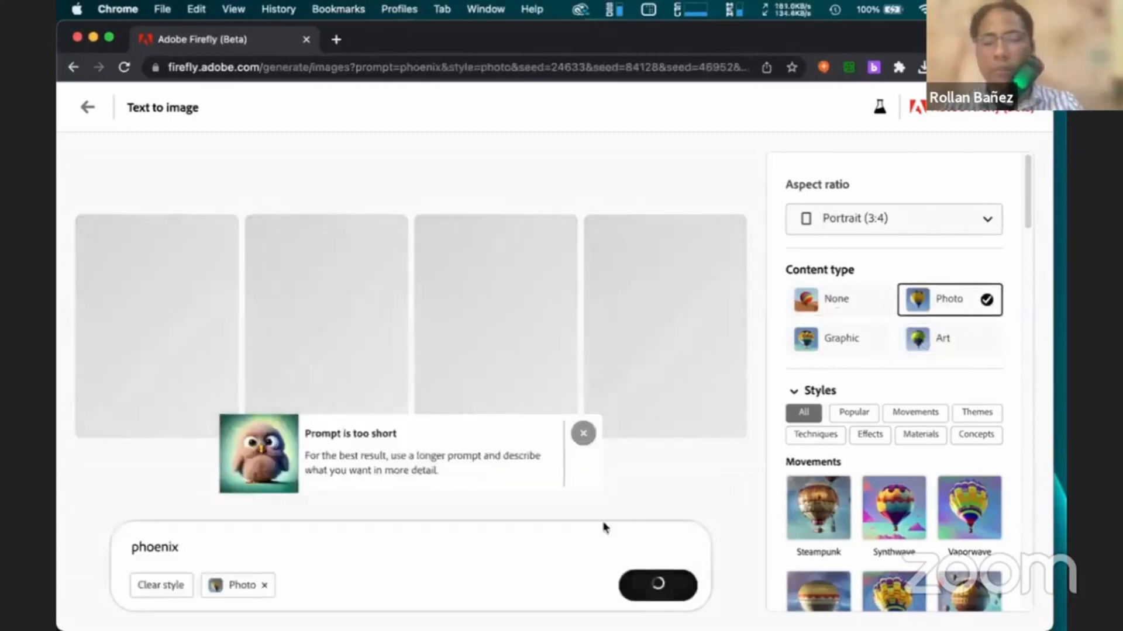
Dismiss the short-prompt hint, extend the prompt to "blue phoenix in table" and generate the images
{"action": "left_click", "coordinate": [584, 433]}
{"action": "left_click", "coordinate": [288, 536]}
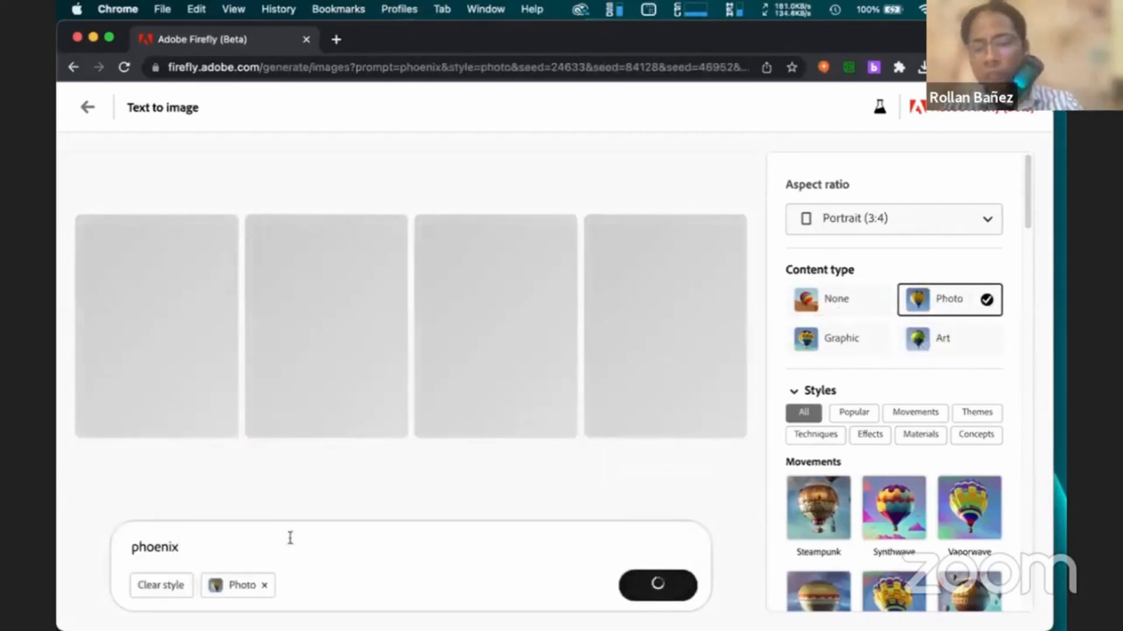
{"action": "key", "text": "super+Left"}
{"action": "type", "text": "r"}
{"action": "key", "text": "BackSpace"}
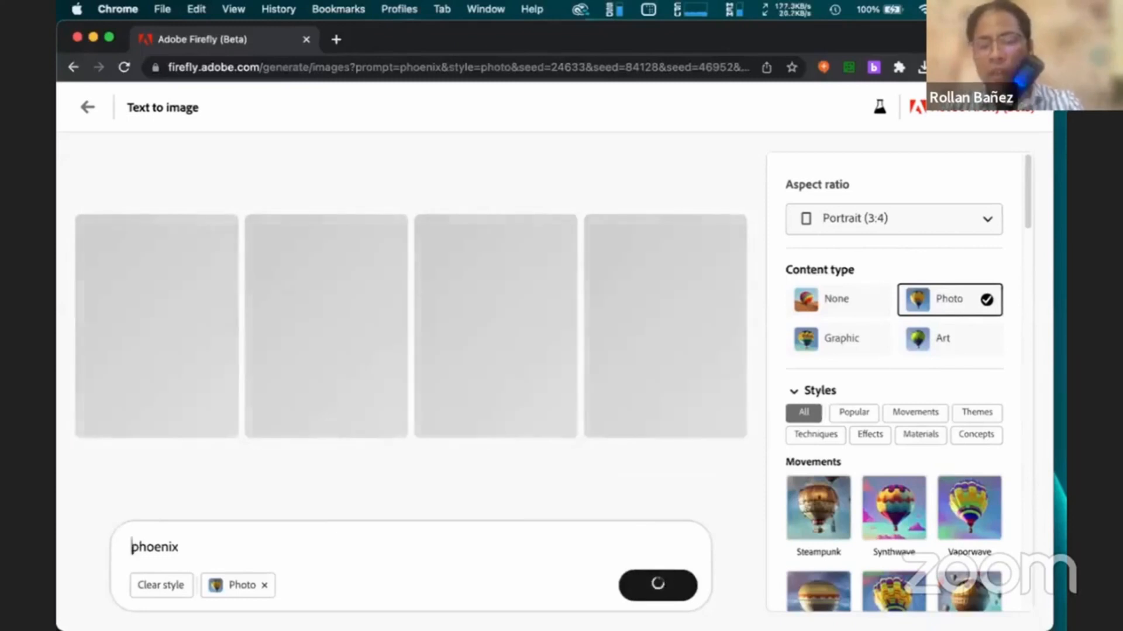
{"action": "type", "text": "blue"}
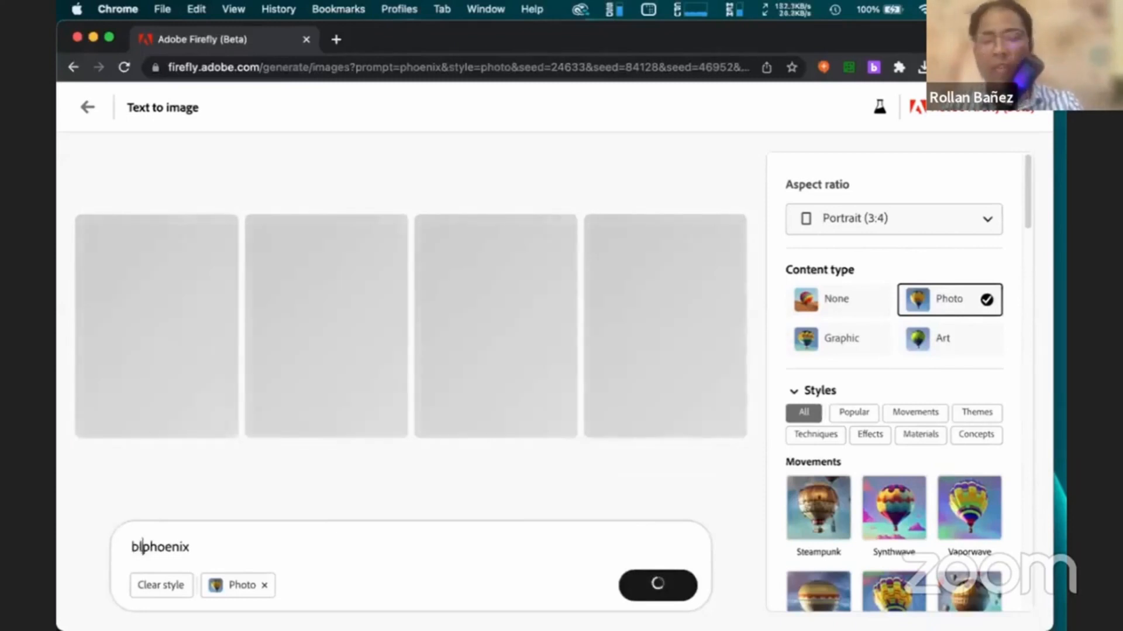
{"action": "key", "text": "super+Right"}
{"action": "type", "text": "in"}
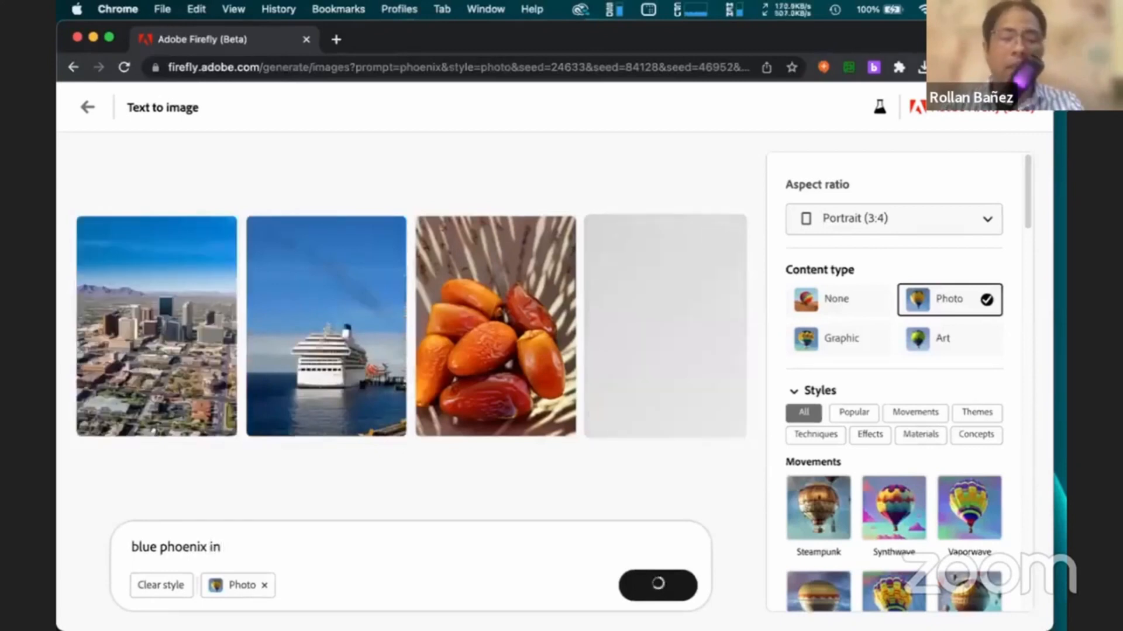
{"action": "type", "text": " tabl"}
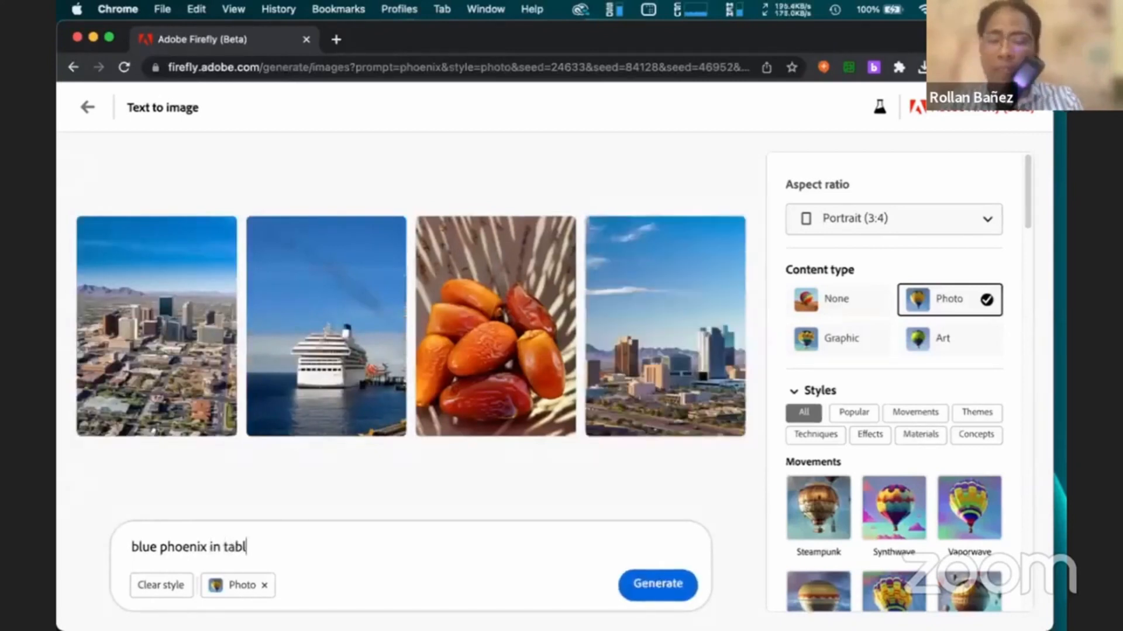
{"action": "type", "text": "e"}
{"action": "key", "text": "Return"}
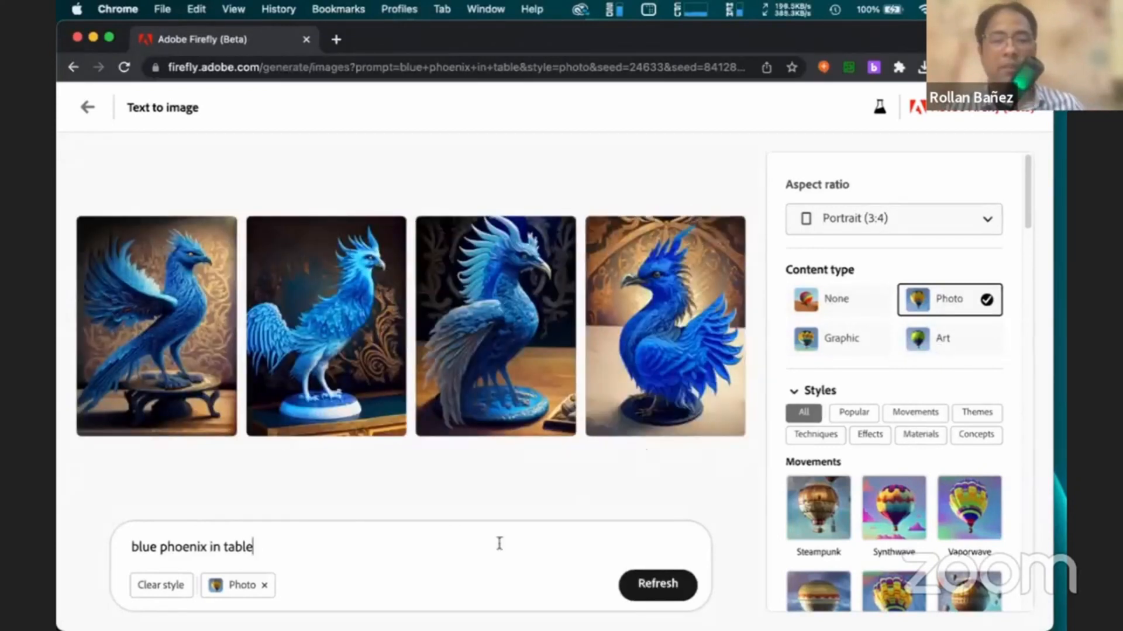
Add the Steampunk, Fantasy and Pop art styles and generate the blue phoenix images again
{"action": "scroll", "coordinate": [875, 507], "scroll_direction": "down", "scroll_amount": 3}
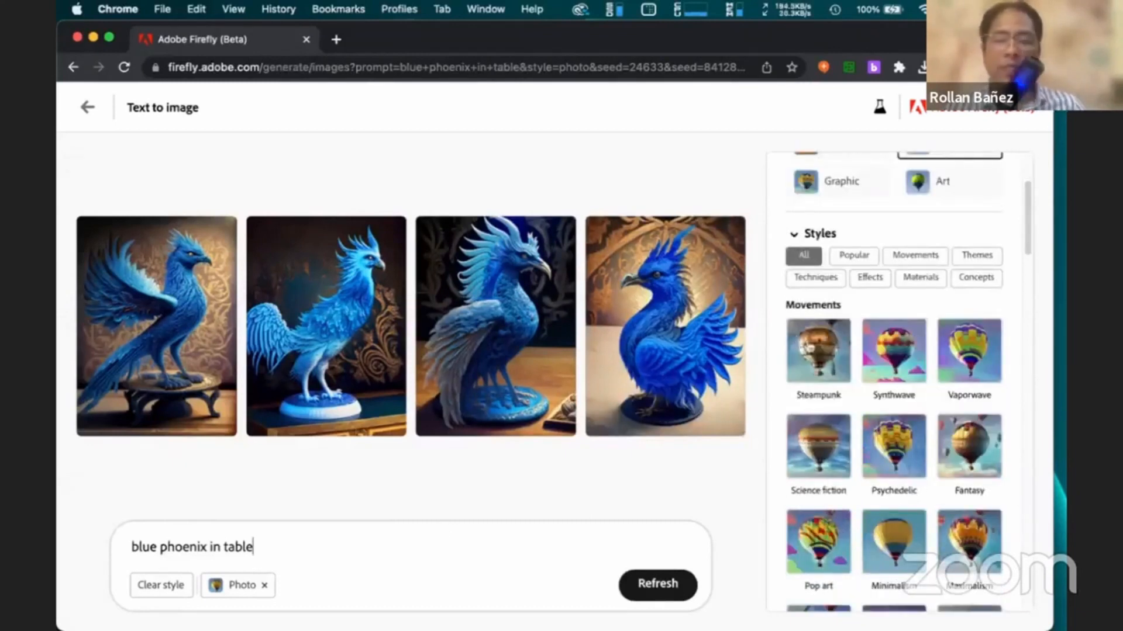
{"action": "left_click", "coordinate": [809, 349]}
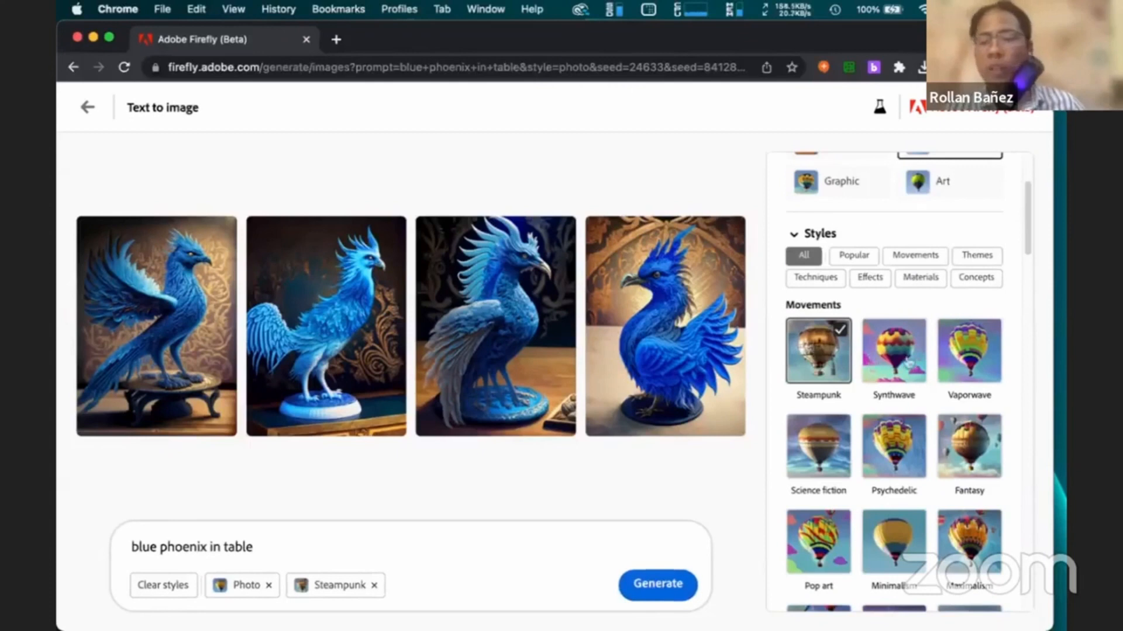
{"action": "left_click", "coordinate": [962, 468]}
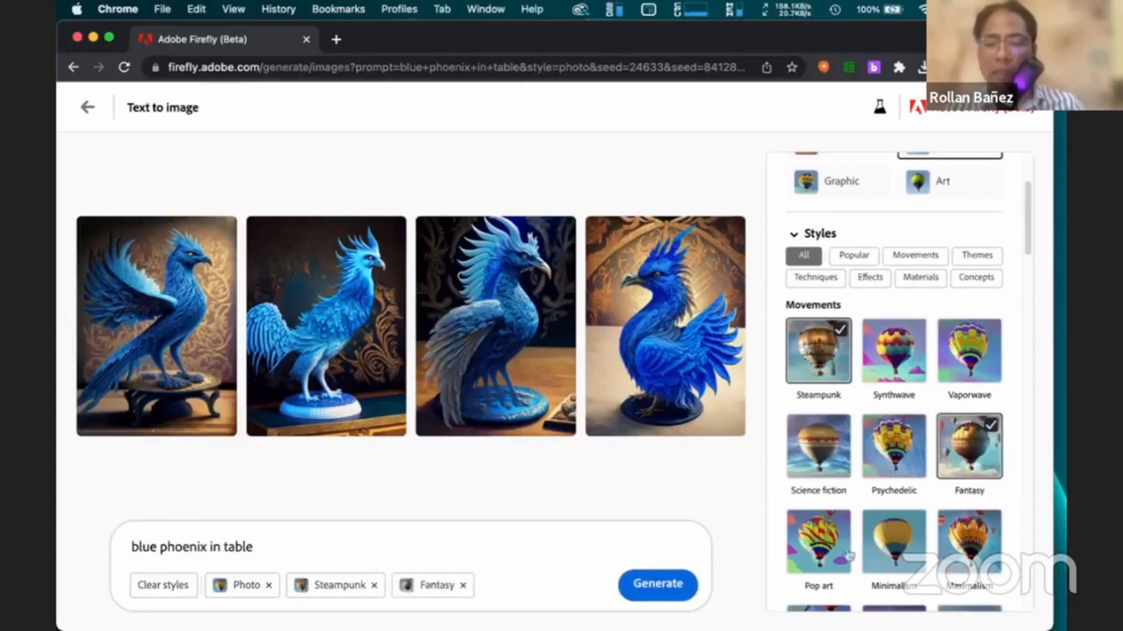
{"action": "left_click", "coordinate": [824, 546]}
{"action": "left_click", "coordinate": [642, 593]}
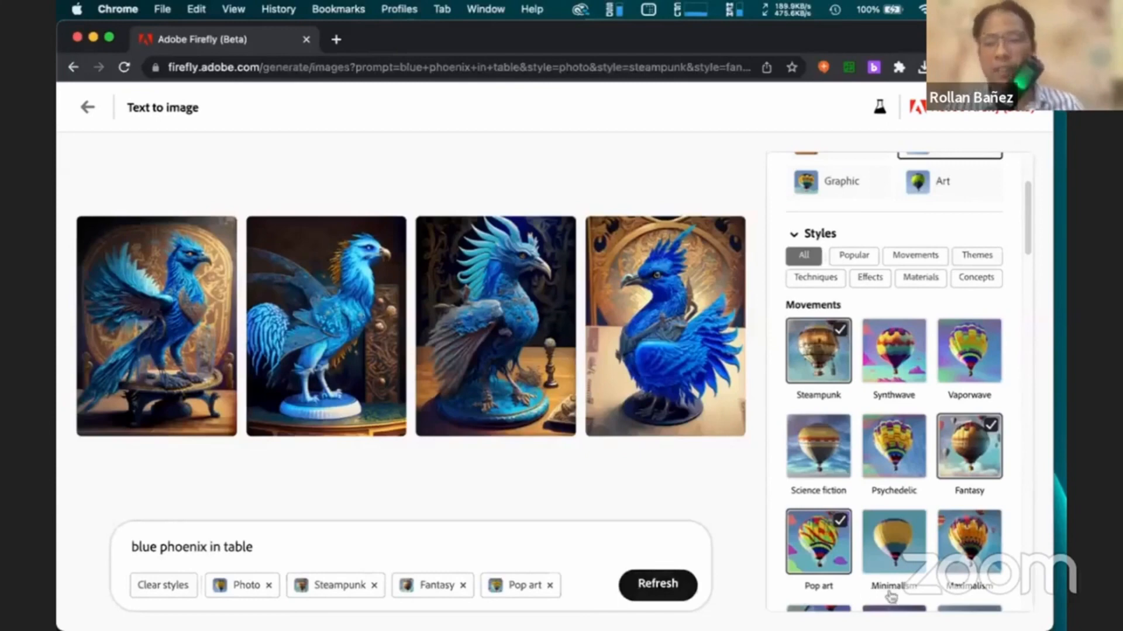
Set the color and tone to Pastel color, the lighting to Dramatic lighting and the composition to Close up
{"action": "scroll", "coordinate": [889, 554], "scroll_direction": "down", "scroll_amount": 15}
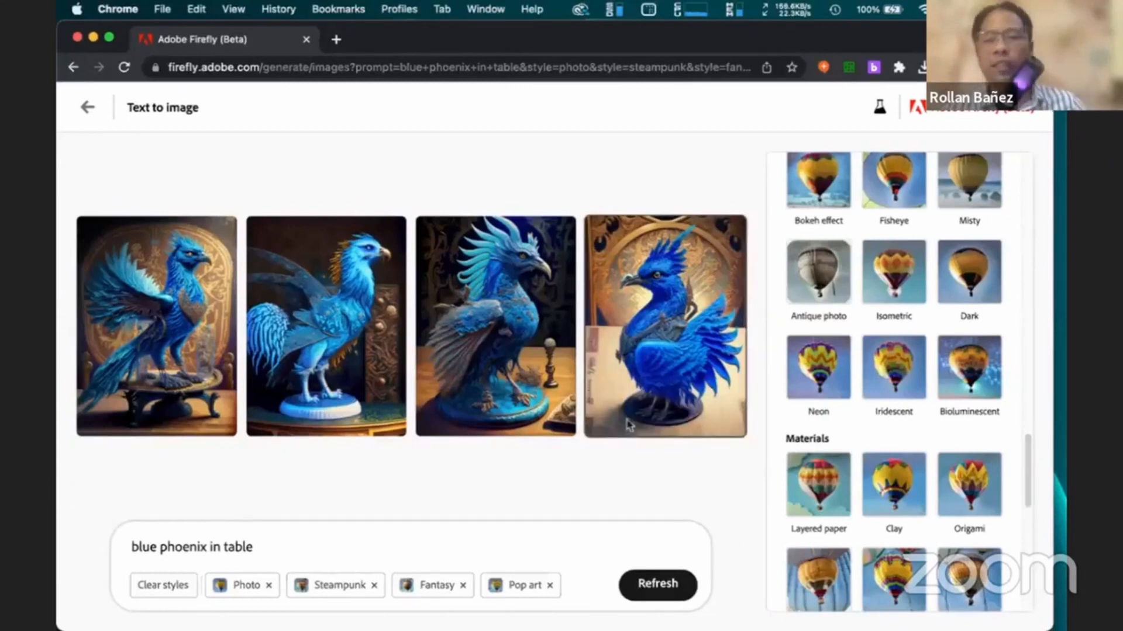
{"action": "scroll", "coordinate": [893, 452], "scroll_direction": "down", "scroll_amount": 9}
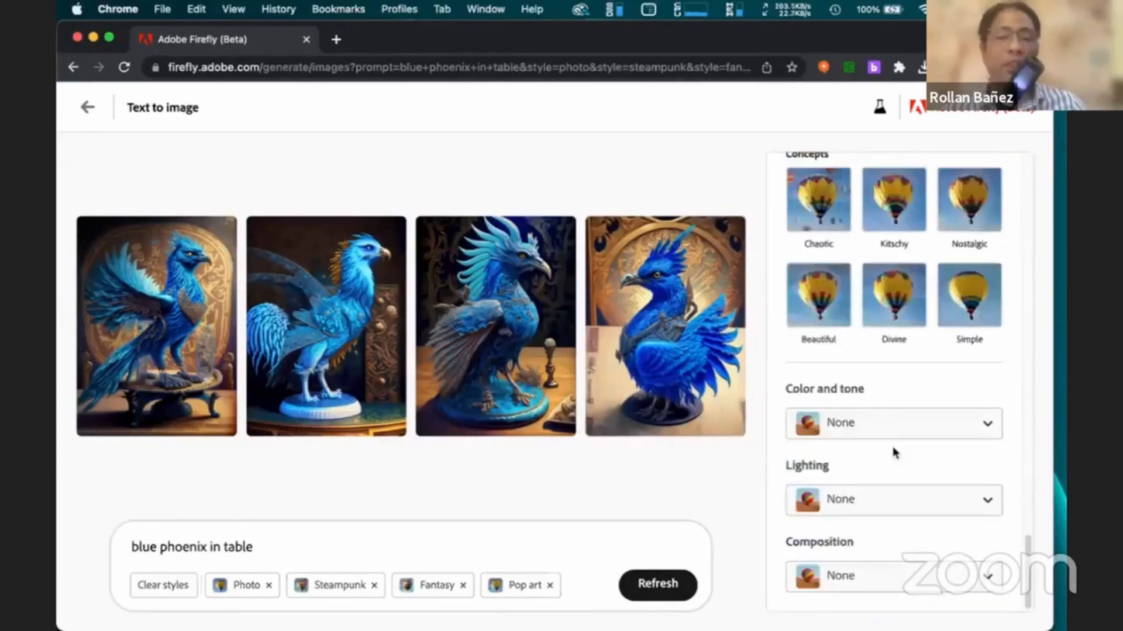
{"action": "left_click", "coordinate": [893, 428]}
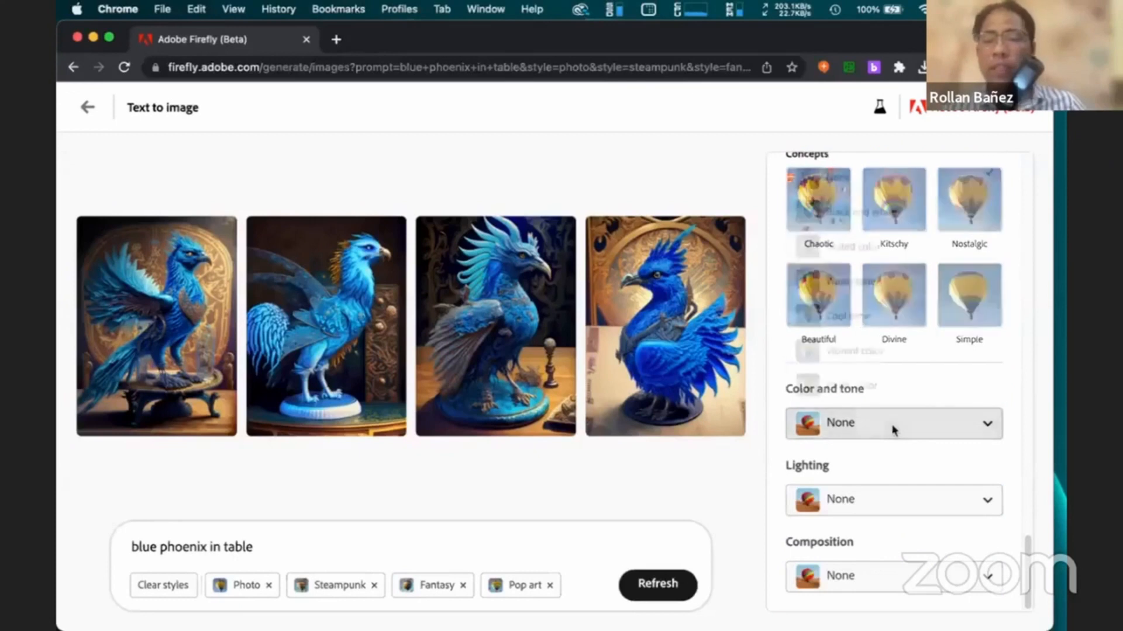
{"action": "left_click", "coordinate": [879, 396]}
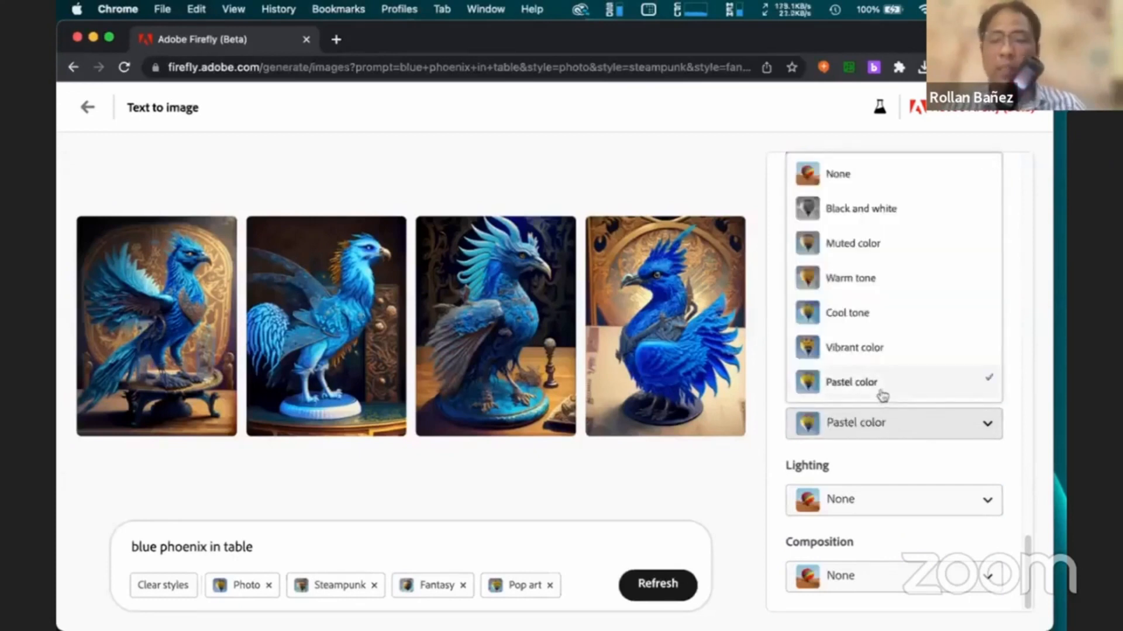
{"action": "left_click", "coordinate": [865, 503]}
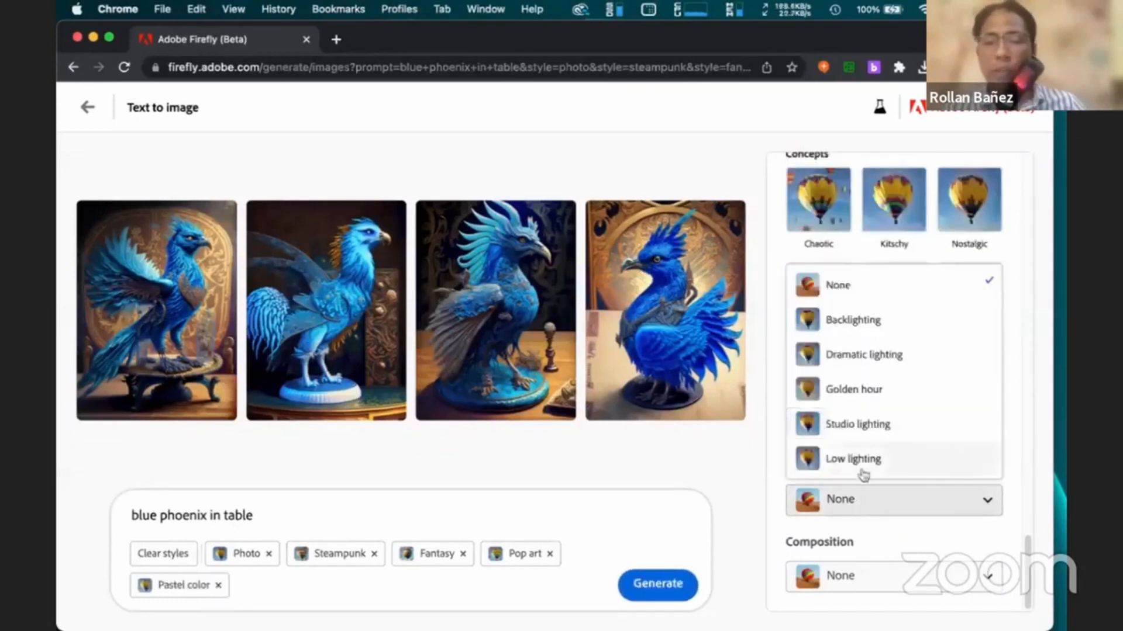
{"action": "left_click", "coordinate": [860, 355]}
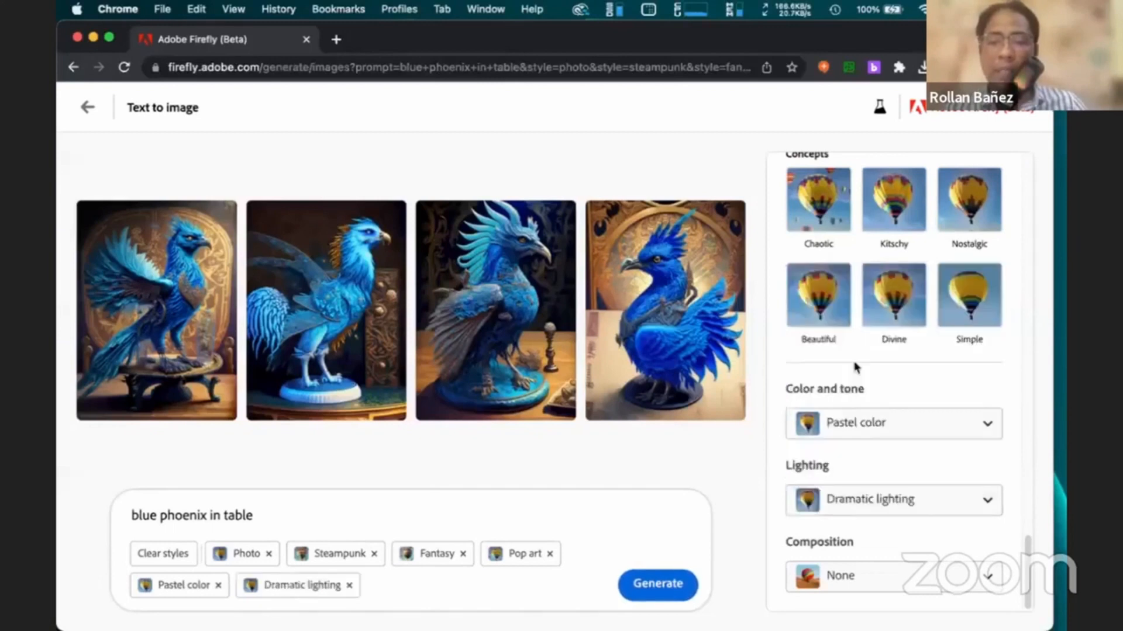
{"action": "left_click", "coordinate": [868, 583]}
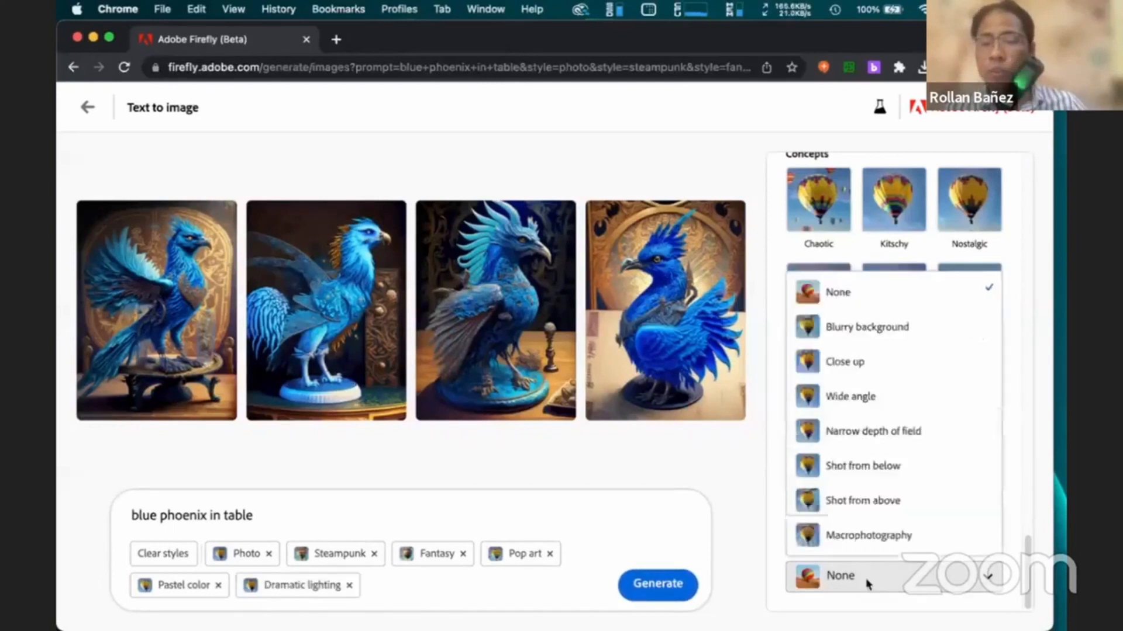
{"action": "left_click", "coordinate": [855, 366]}
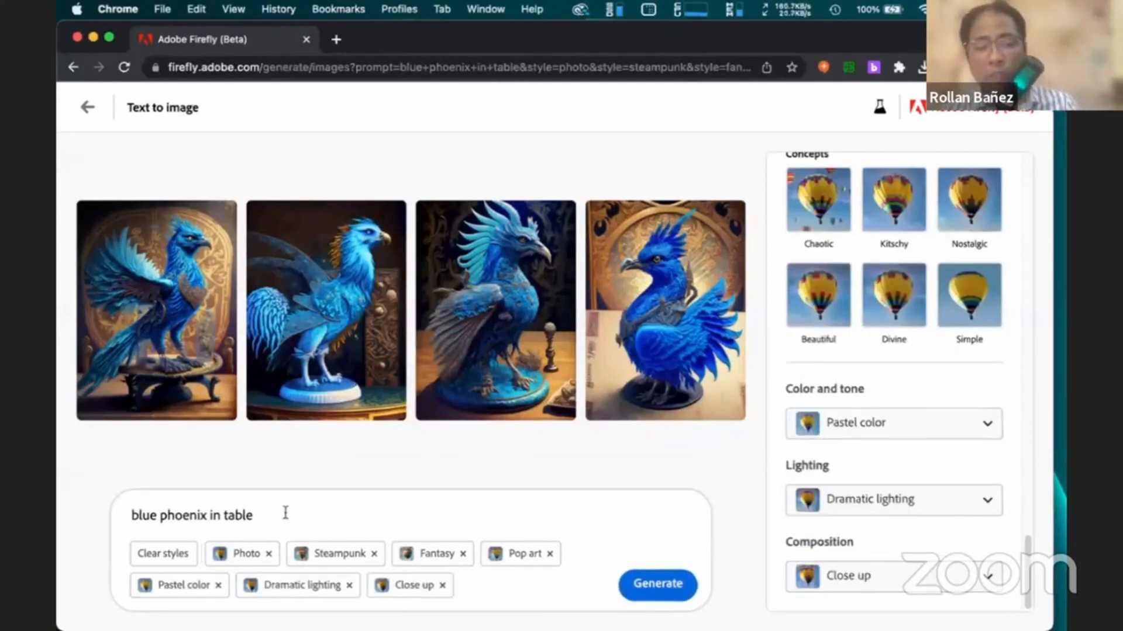
Extend the prompt to "blue phoenix in table, close up portrait" and generate the images
{"action": "type", "text": ","}
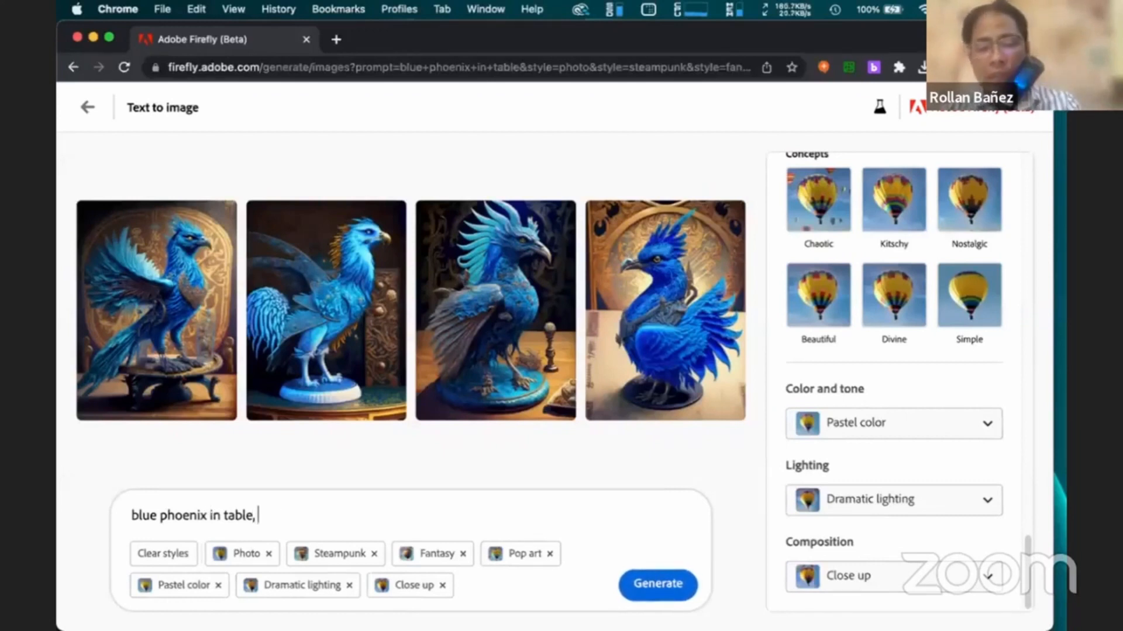
{"action": "key", "text": "BackSpace"}
{"action": "key", "text": "BackSpace"}
{"action": "key", "text": "BackSpace"}
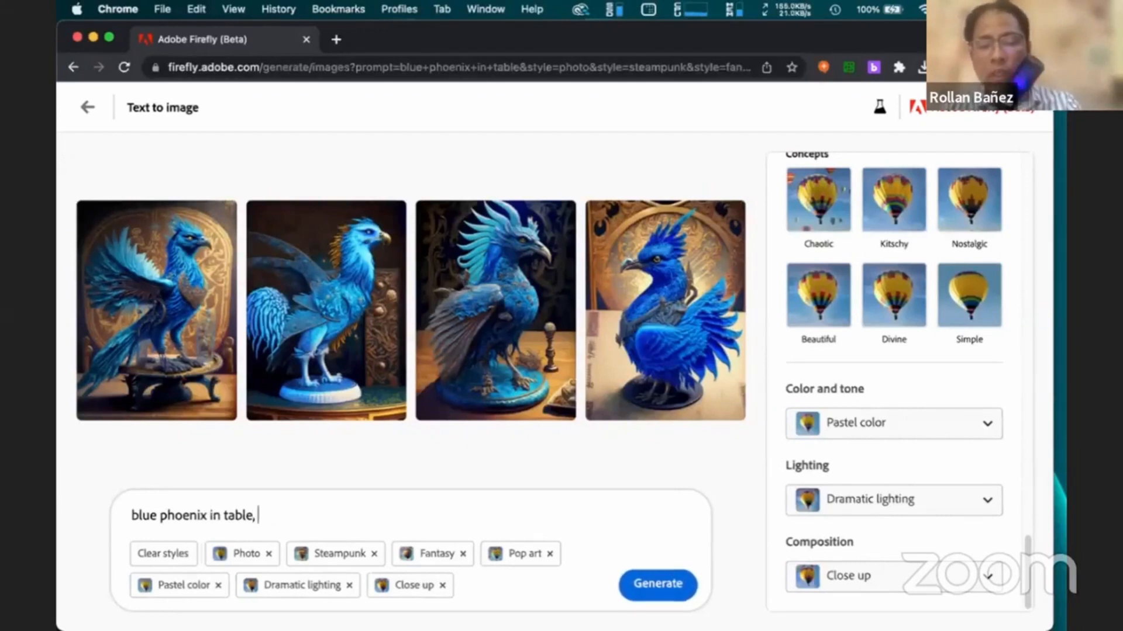
{"action": "type", "text": "cl"}
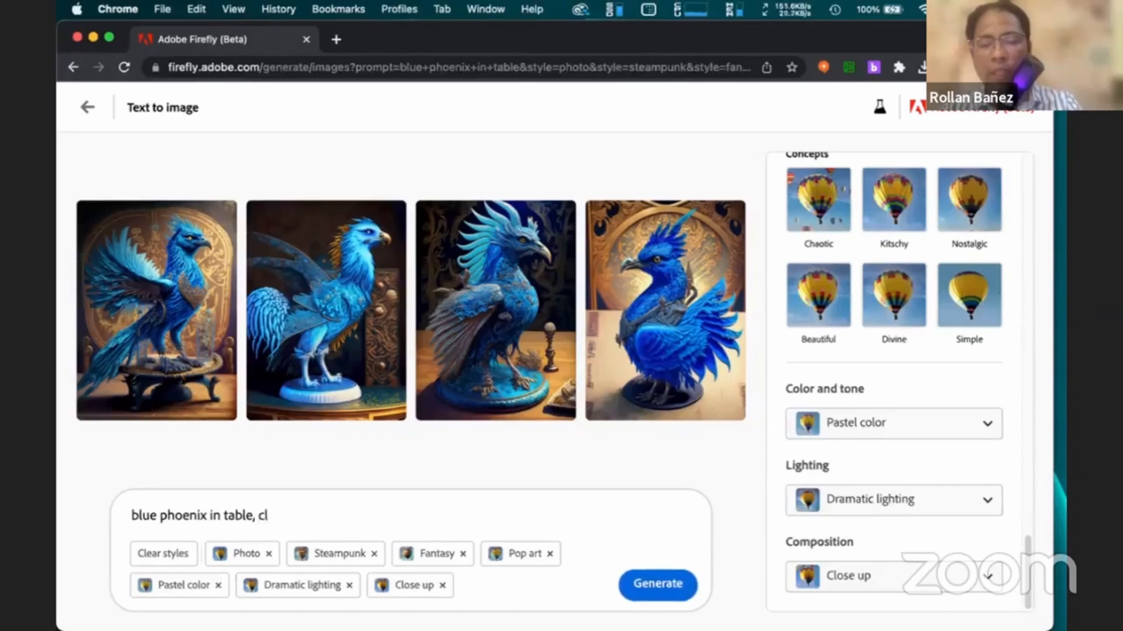
{"action": "type", "text": "ose up"}
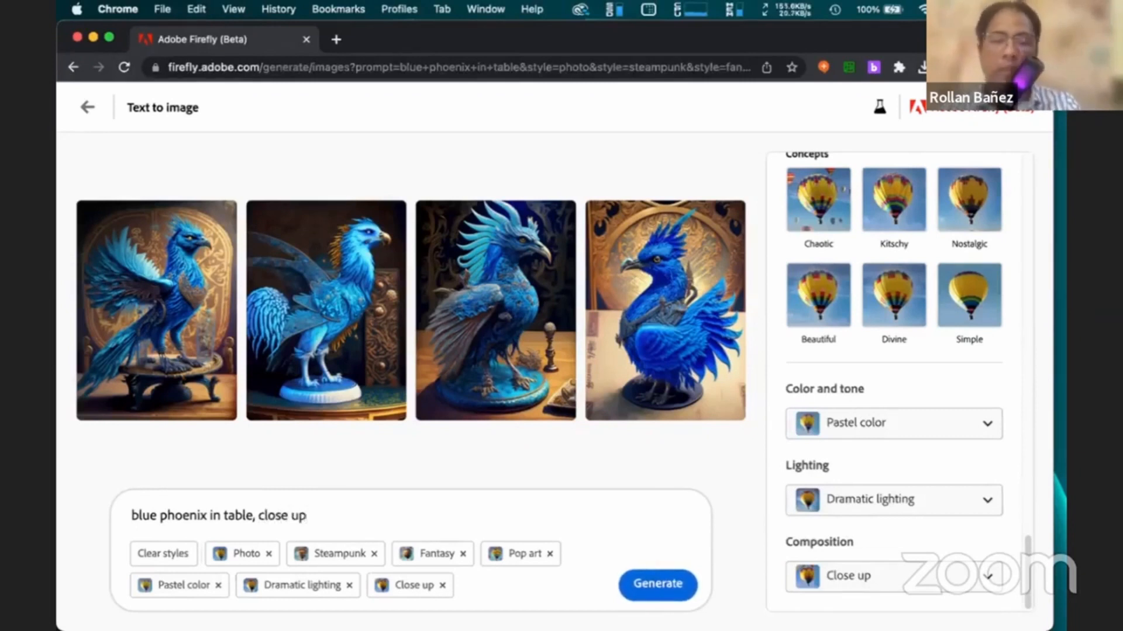
{"action": "type", "text": " port"}
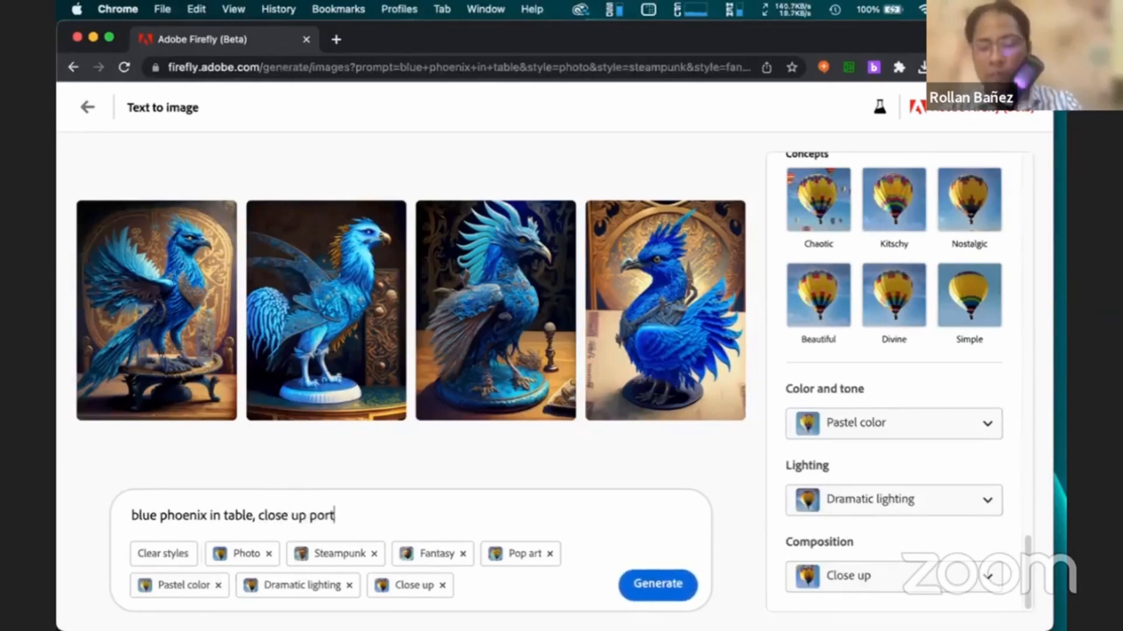
{"action": "type", "text": "rait"}
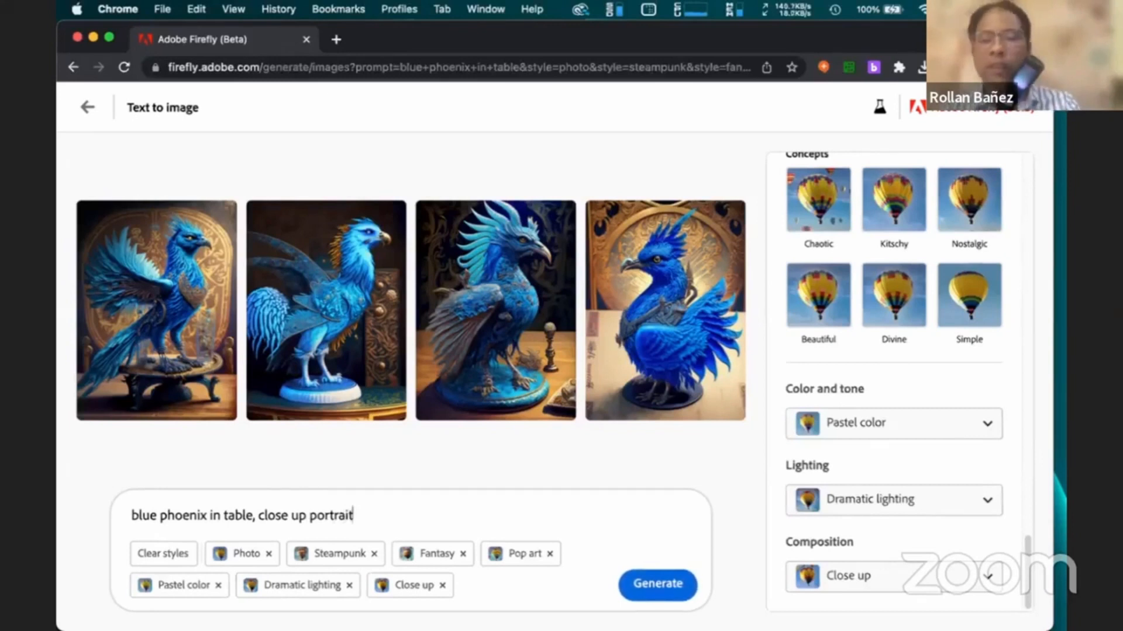
{"action": "left_click", "coordinate": [655, 588]}
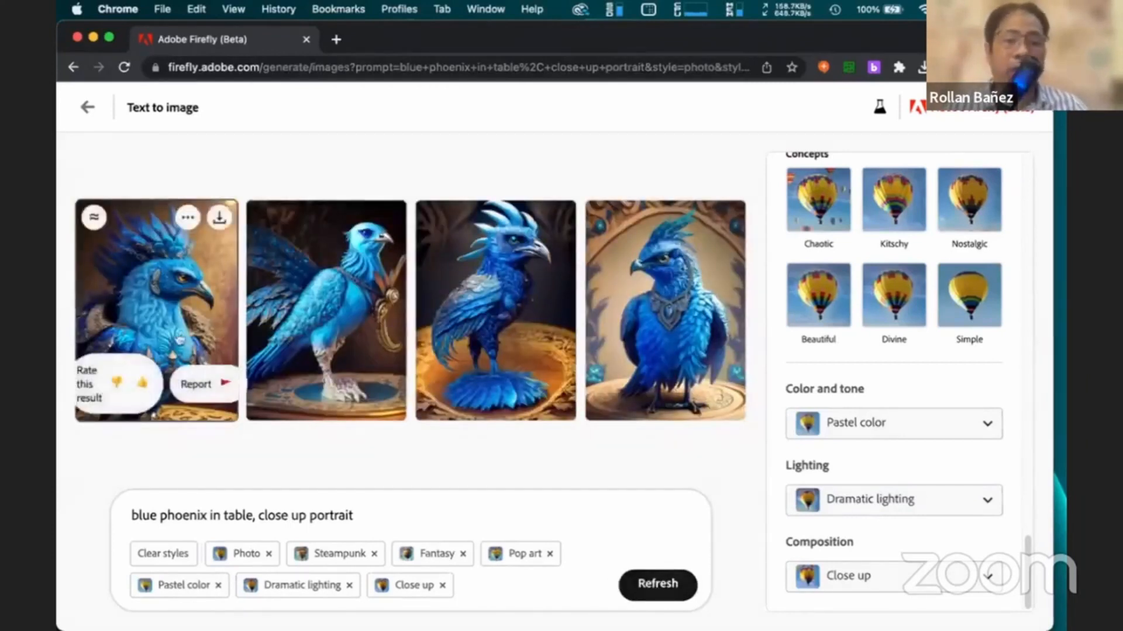
Enlarge the first phoenix image, download it with Content Credentials included, and generate images similar to it
{"action": "left_click", "coordinate": [181, 339]}
{"action": "mouse_move", "coordinate": [649, 414]}
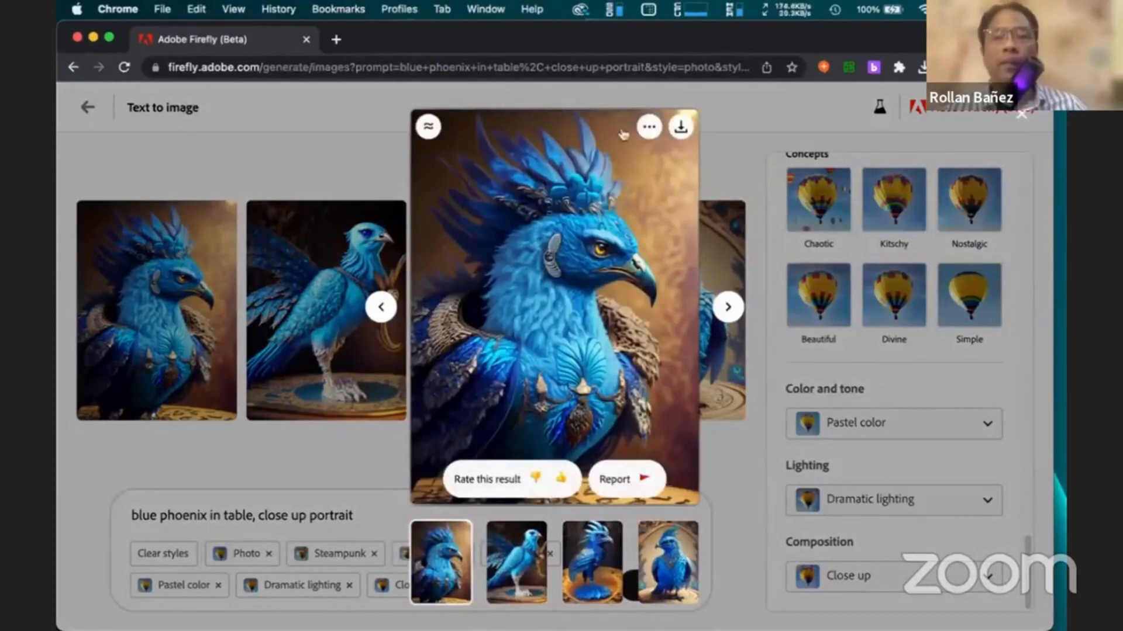
{"action": "left_click", "coordinate": [681, 128]}
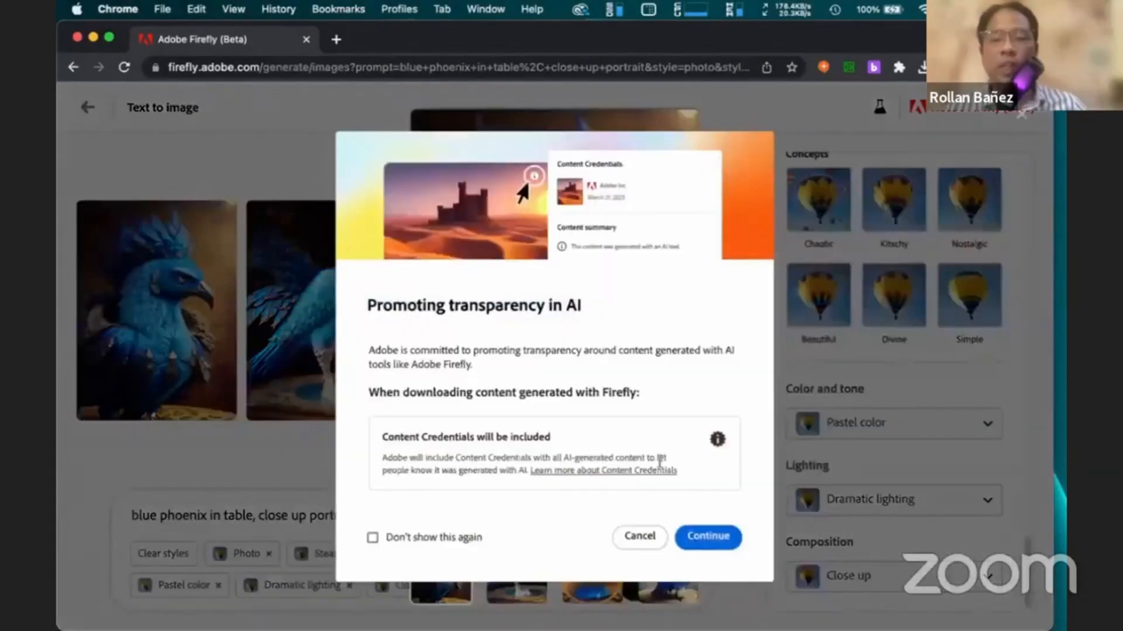
{"action": "left_click", "coordinate": [685, 539]}
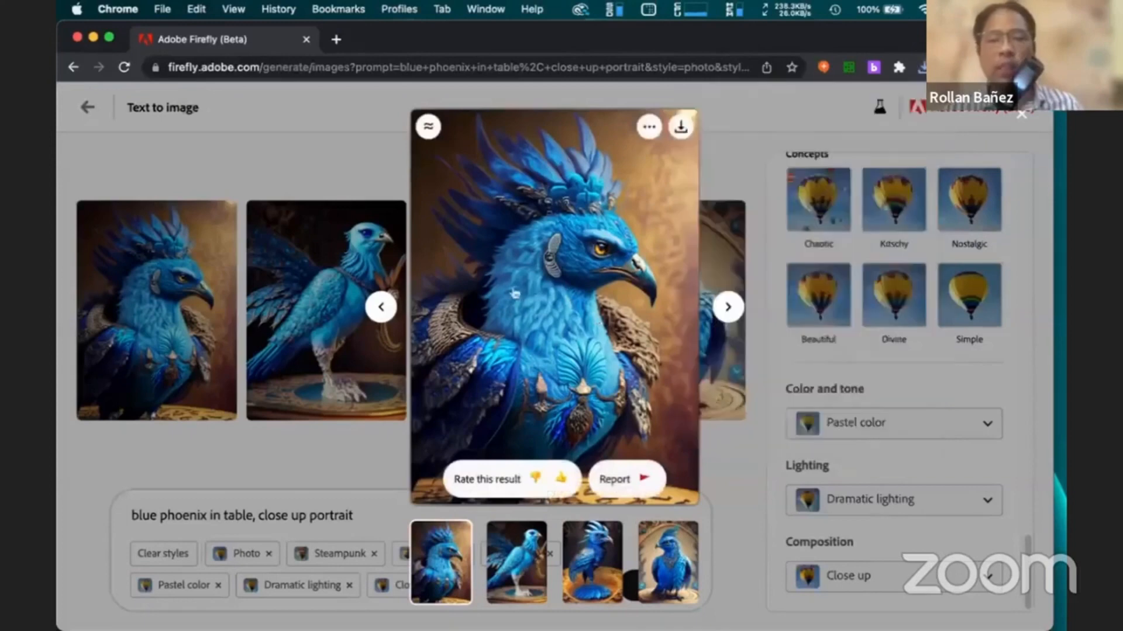
{"action": "left_click", "coordinate": [429, 127]}
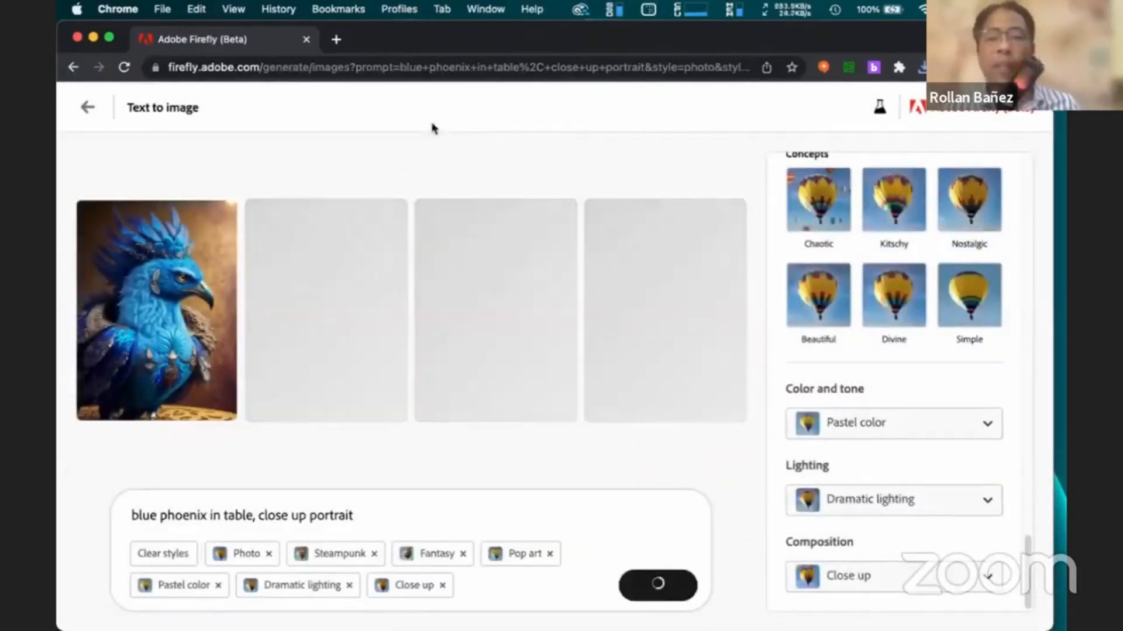
Generate phoenix images using the first image as the reference image, and generate variations similar to the first new result
{"action": "mouse_move", "coordinate": [151, 287]}
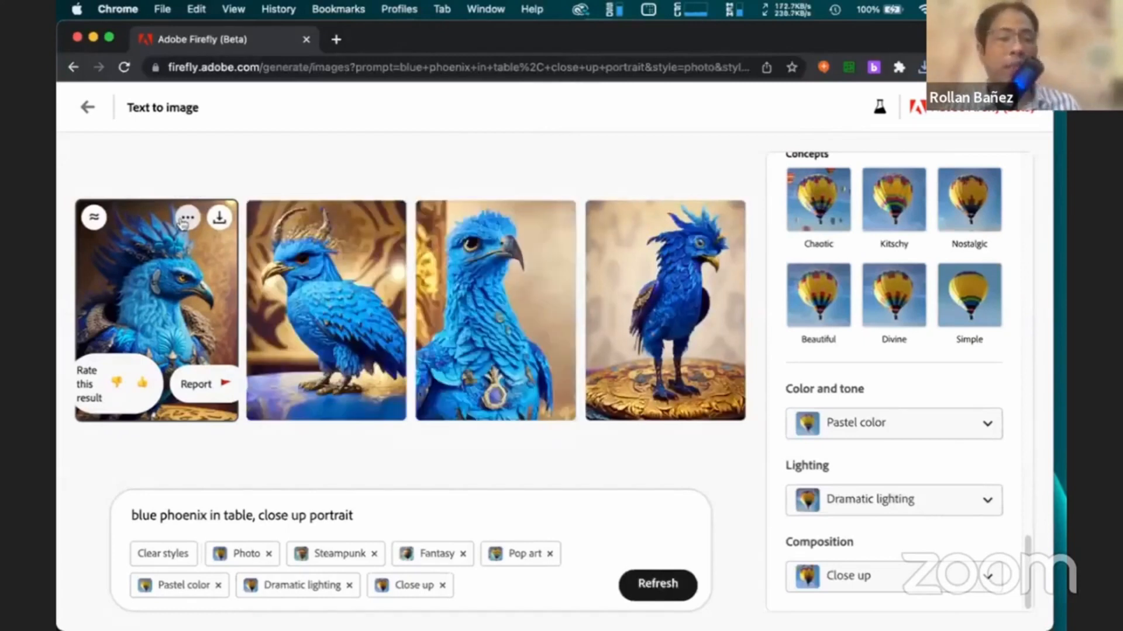
{"action": "left_click", "coordinate": [187, 219]}
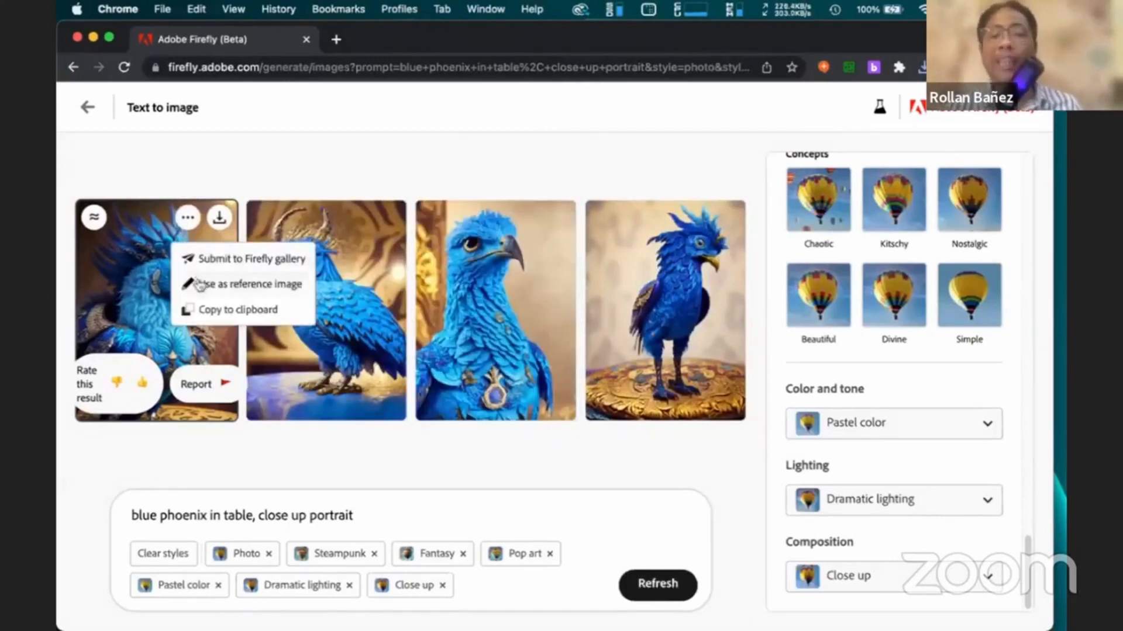
{"action": "left_click", "coordinate": [200, 285]}
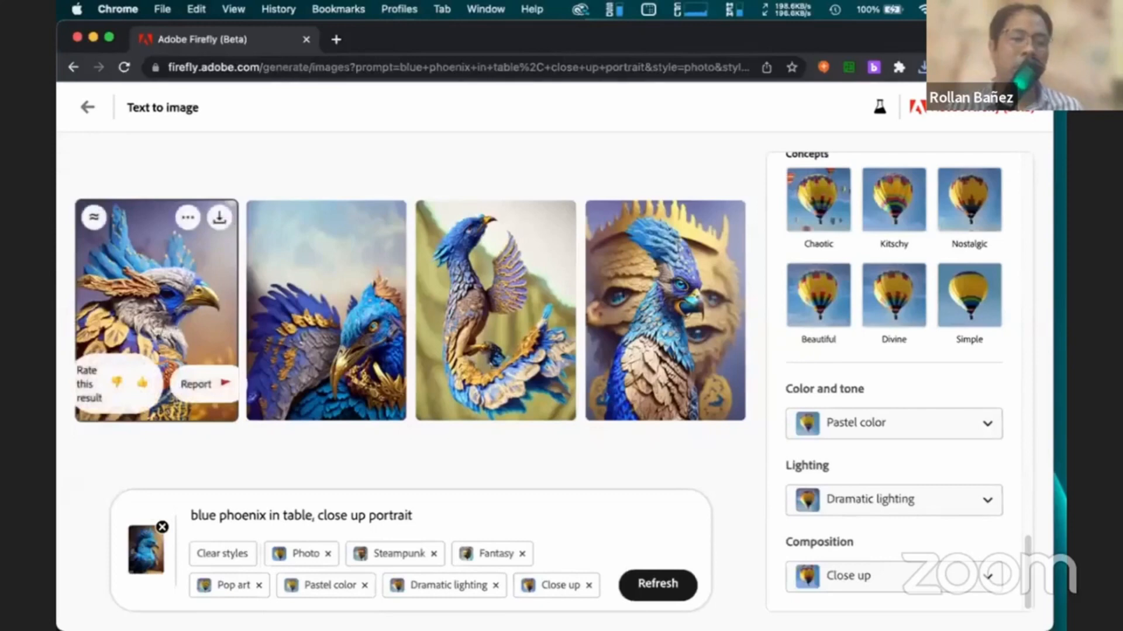
{"action": "left_click", "coordinate": [157, 280]}
{"action": "left_click", "coordinate": [428, 127]}
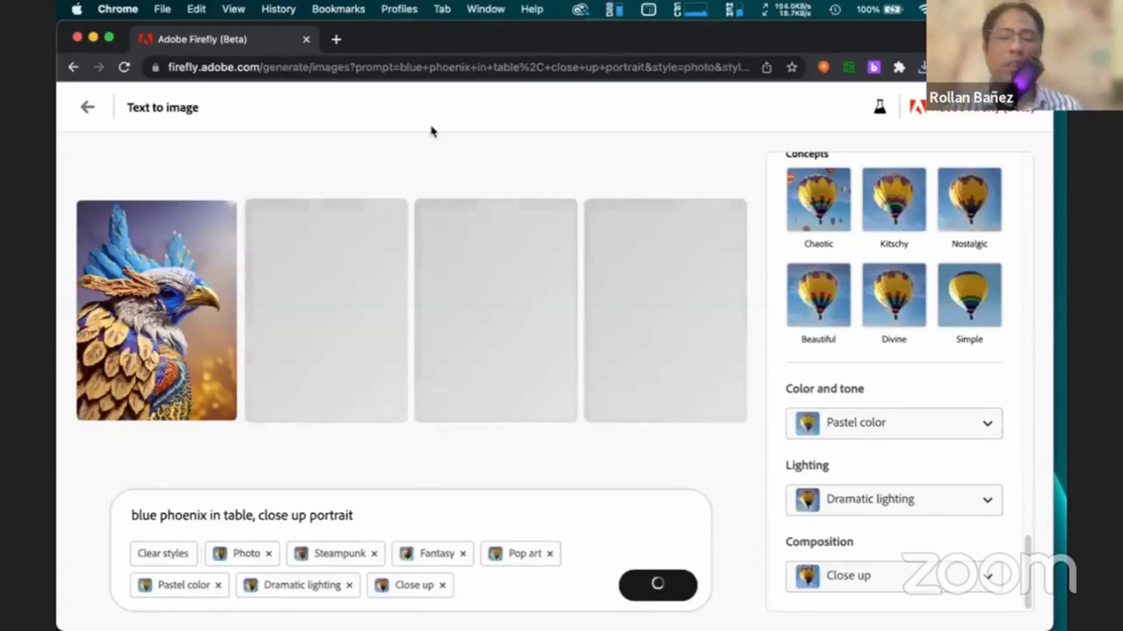
Generate images from the replacement prompt "women in purple ocean, landscape", and generate variations similar to the first result
{"action": "double_click", "coordinate": [376, 509]}
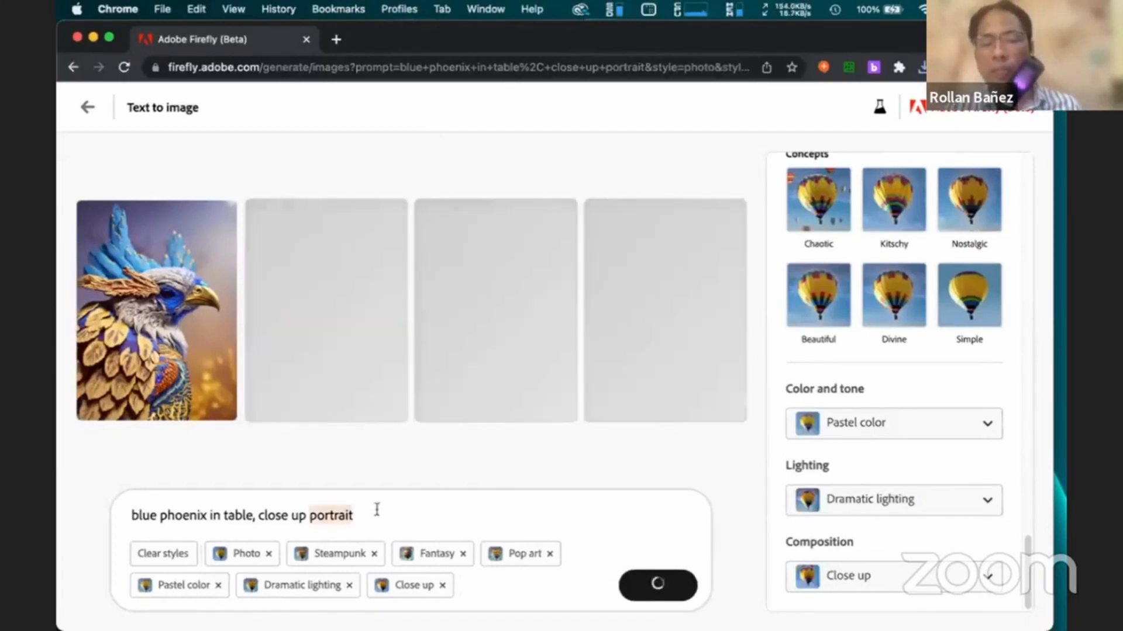
{"action": "left_click_drag", "start_coordinate": [377, 510], "coordinate": [140, 509]}
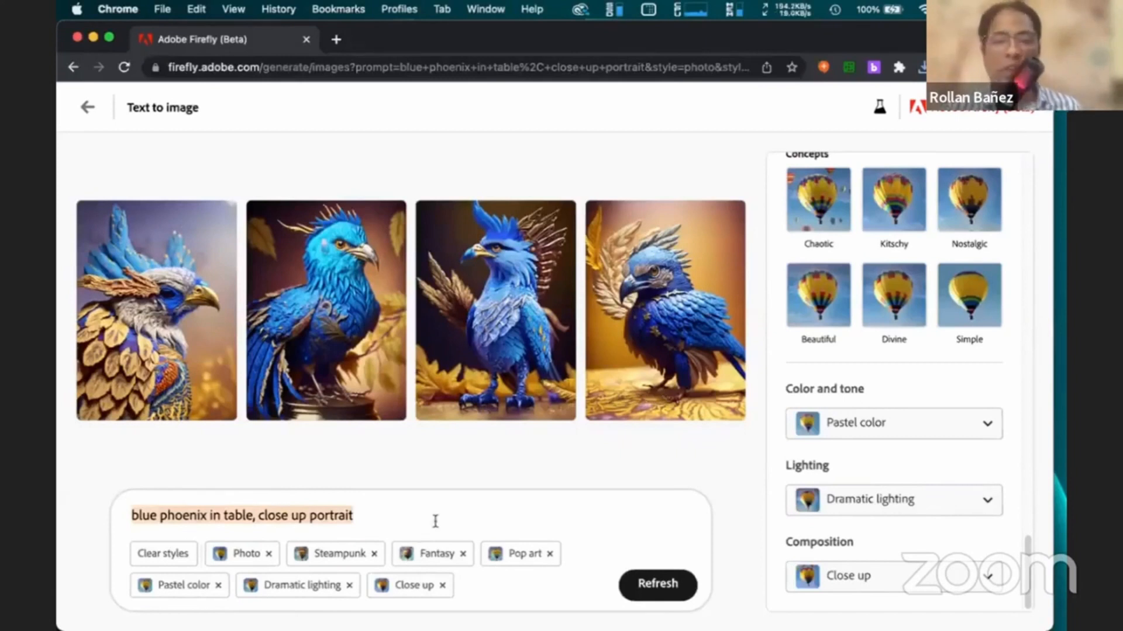
{"action": "key", "text": "BackSpace"}
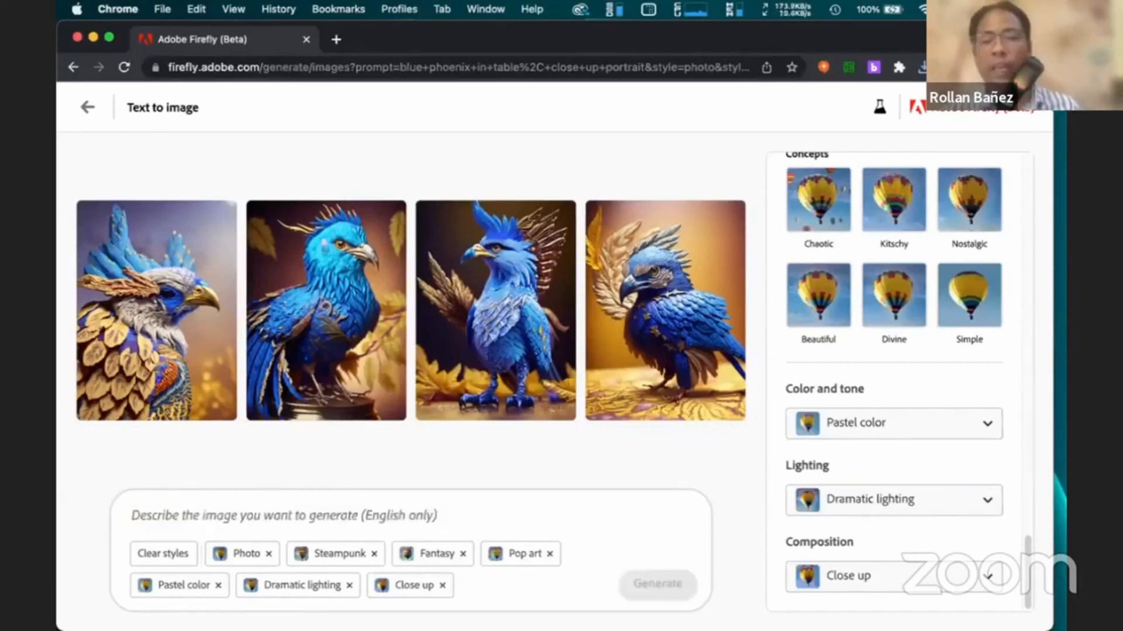
{"action": "mouse_move", "coordinate": [494, 614]}
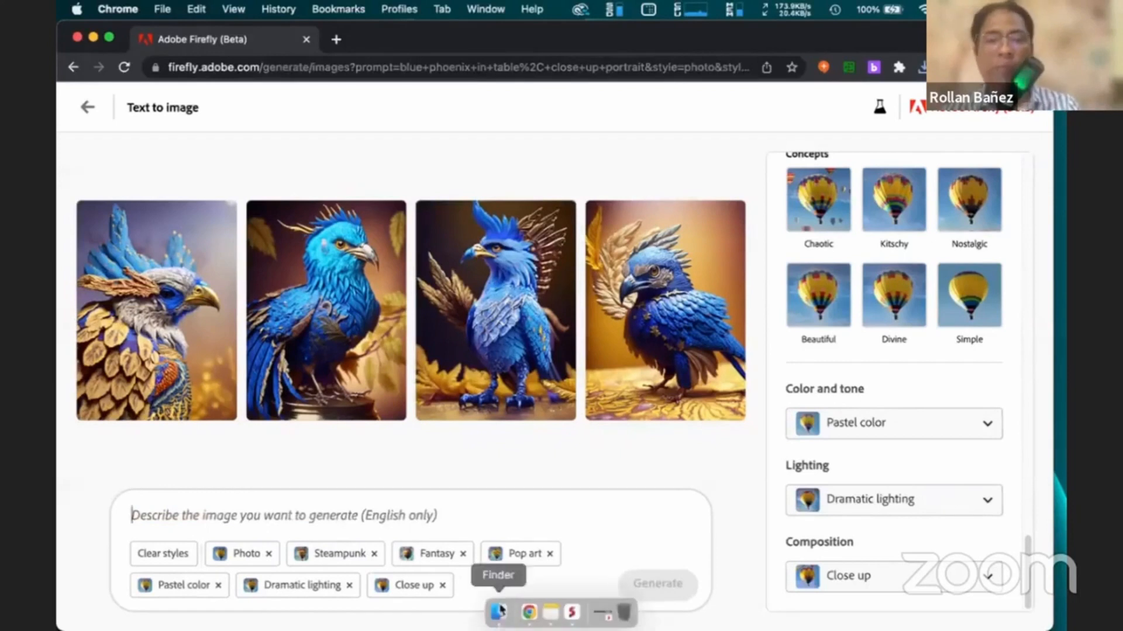
{"action": "mouse_move", "coordinate": [560, 359]}
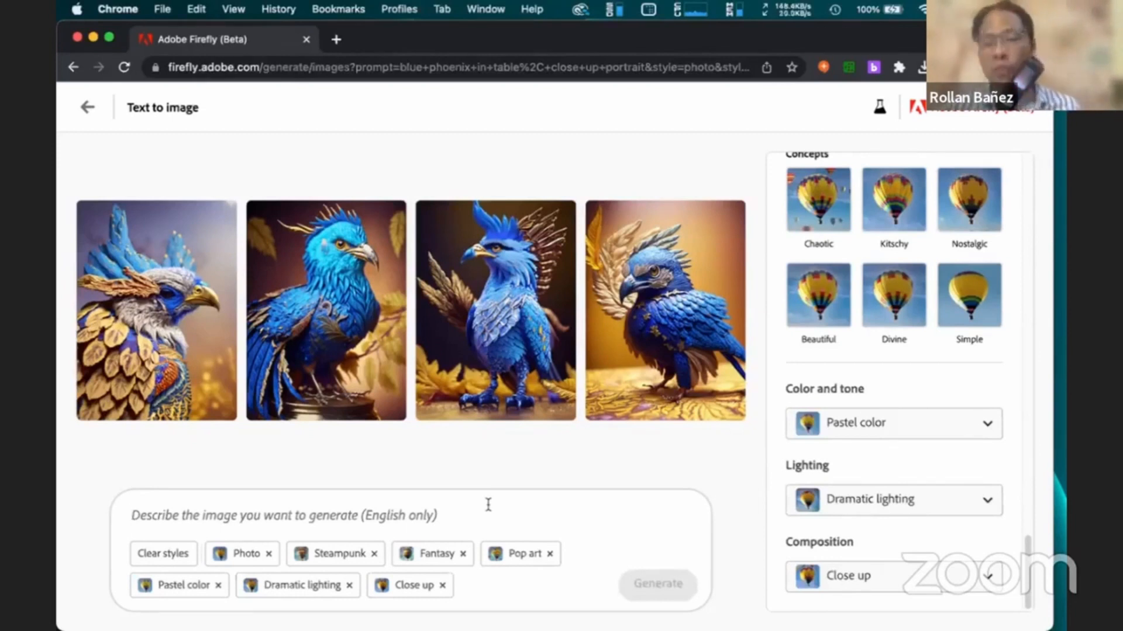
{"action": "mouse_move", "coordinate": [468, 212]}
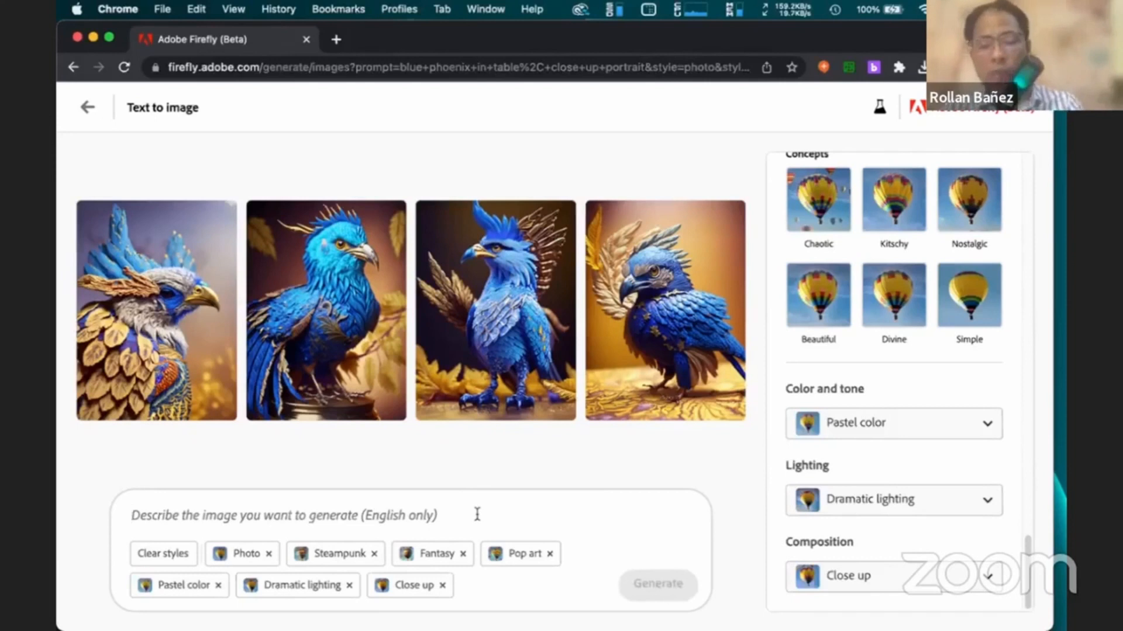
{"action": "type", "text": "wome"}
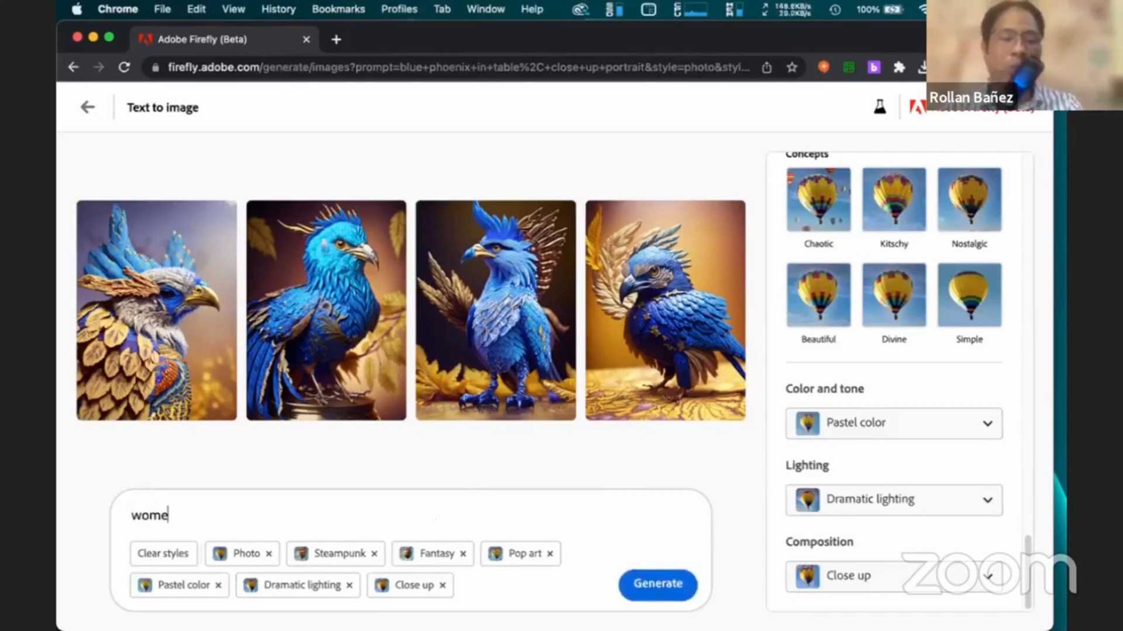
{"action": "type", "text": "n in "}
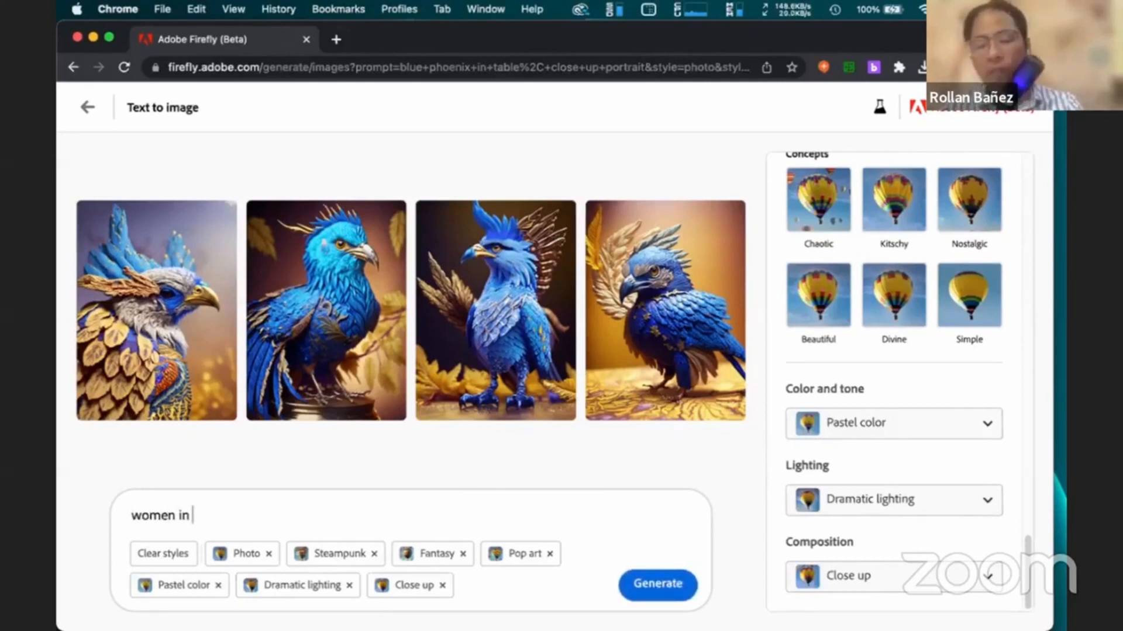
{"action": "type", "text": "purple "}
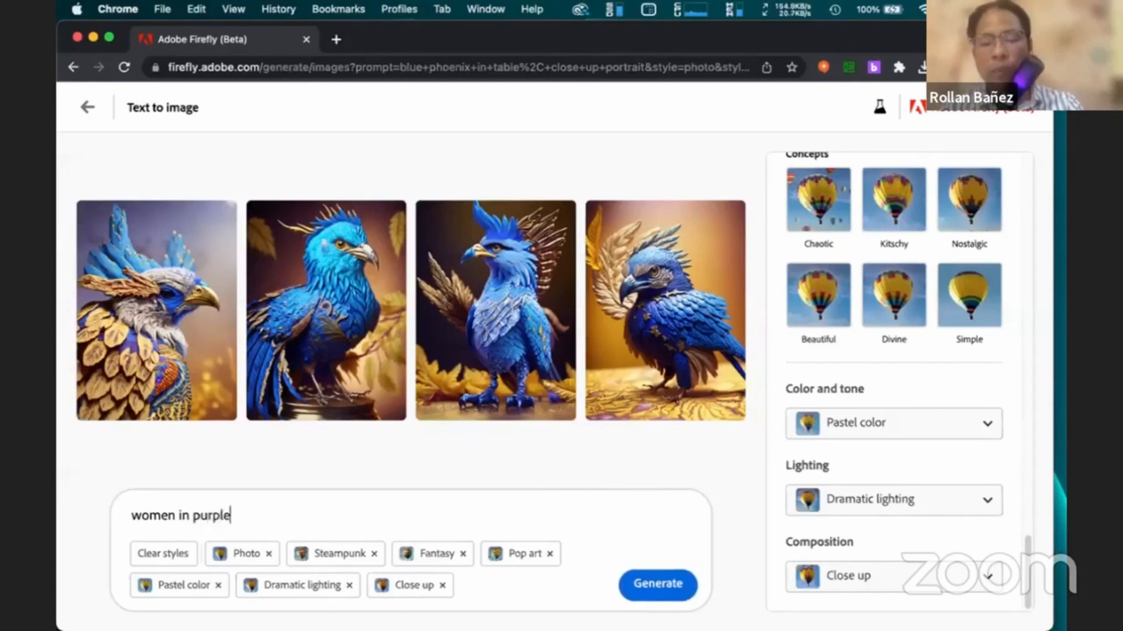
{"action": "type", "text": "ocean"}
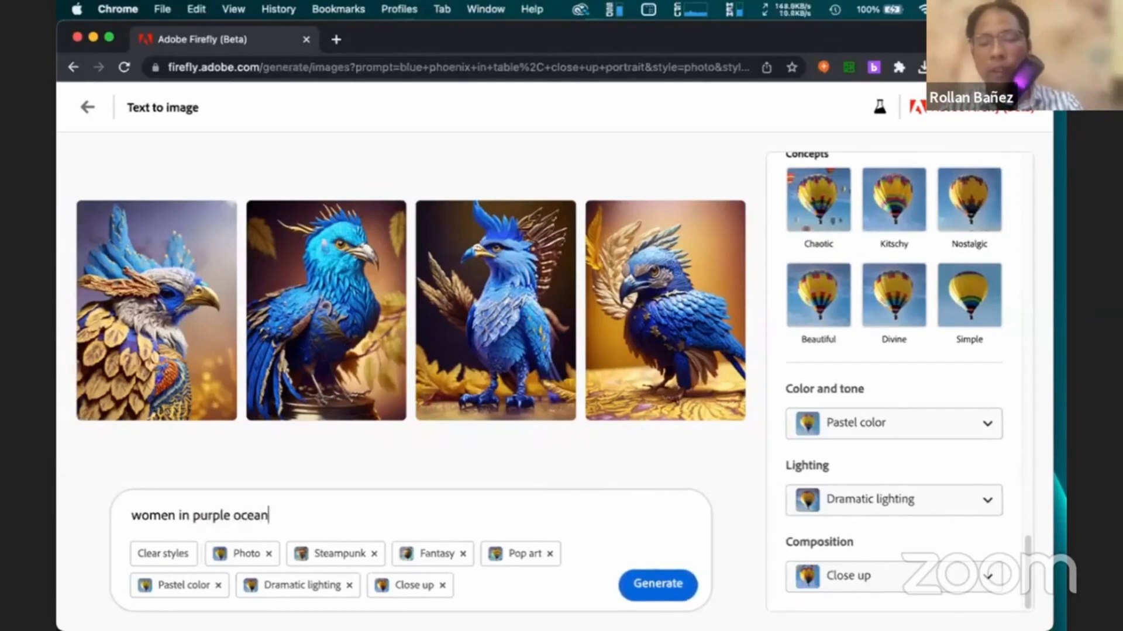
{"action": "type", "text": ", l"}
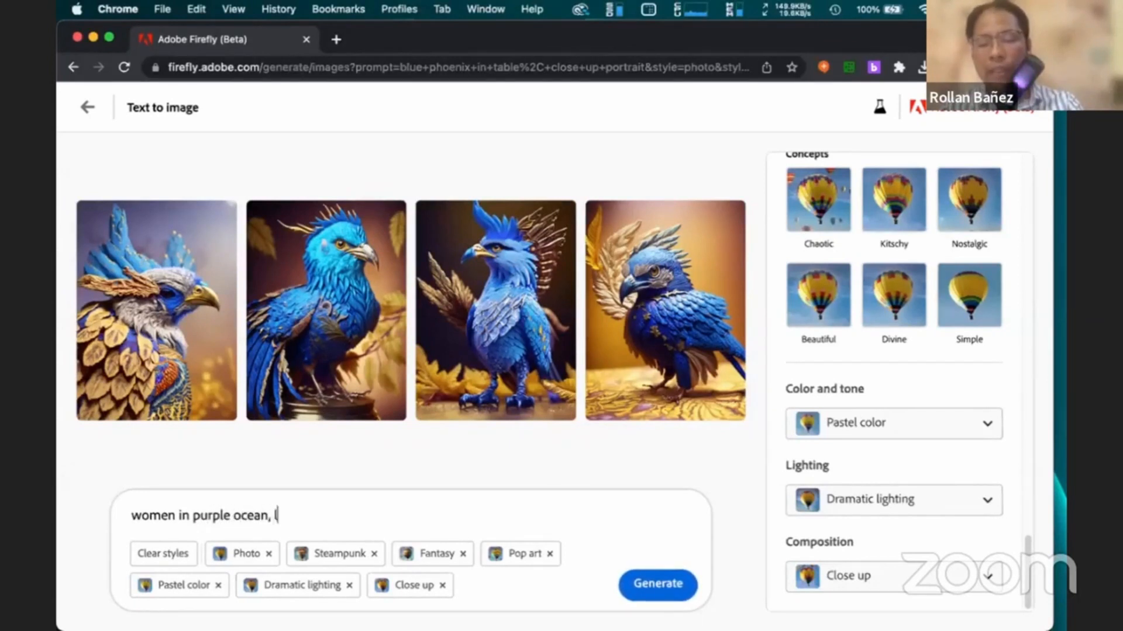
{"action": "type", "text": "adscap"}
{"action": "key", "text": "BackSpace"}
{"action": "key", "text": "BackSpace"}
{"action": "key", "text": "BackSpace"}
{"action": "key", "text": "BackSpace"}
{"action": "key", "text": "BackSpace"}
{"action": "type", "text": "ds"}
{"action": "key", "text": "BackSpace"}
{"action": "key", "text": "BackSpace"}
{"action": "type", "text": "nd"}
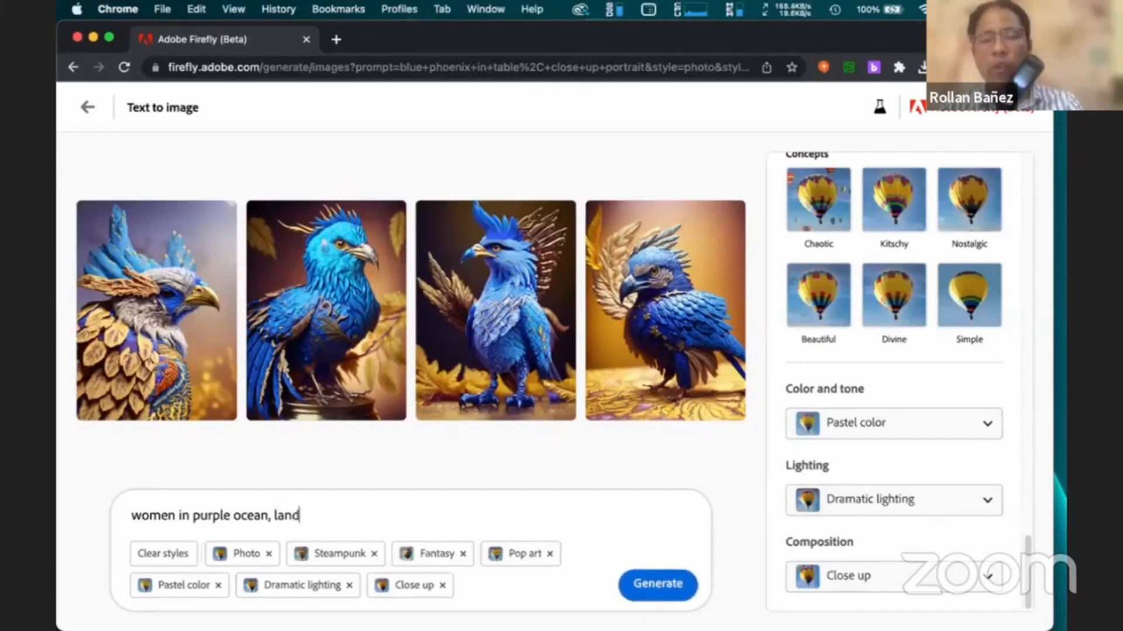
{"action": "type", "text": "scape"}
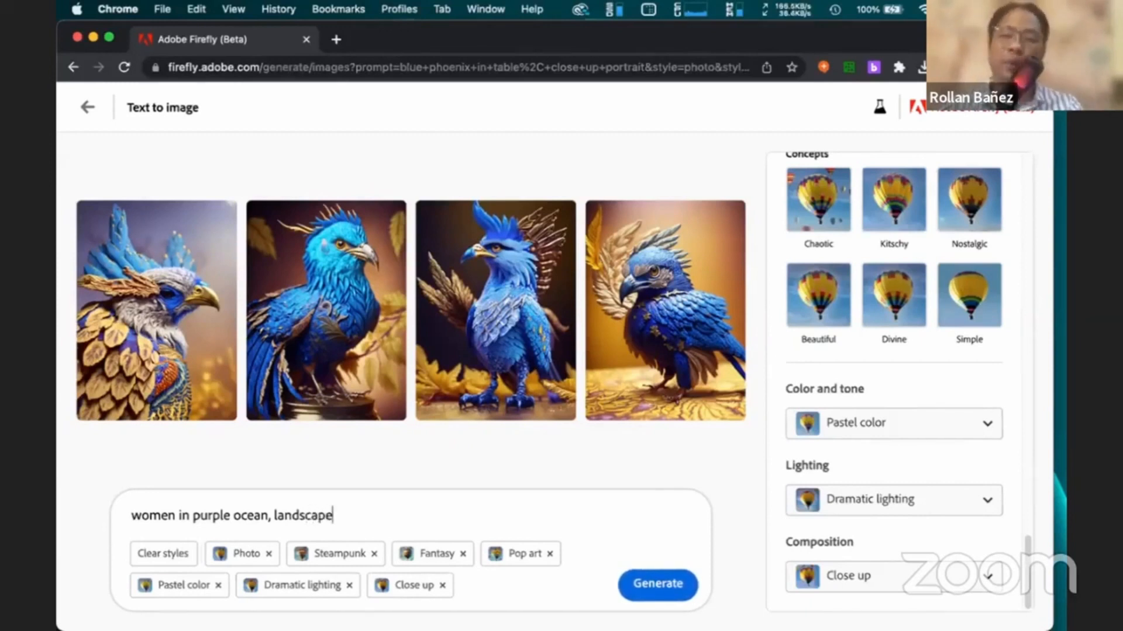
{"action": "key", "text": "Return"}
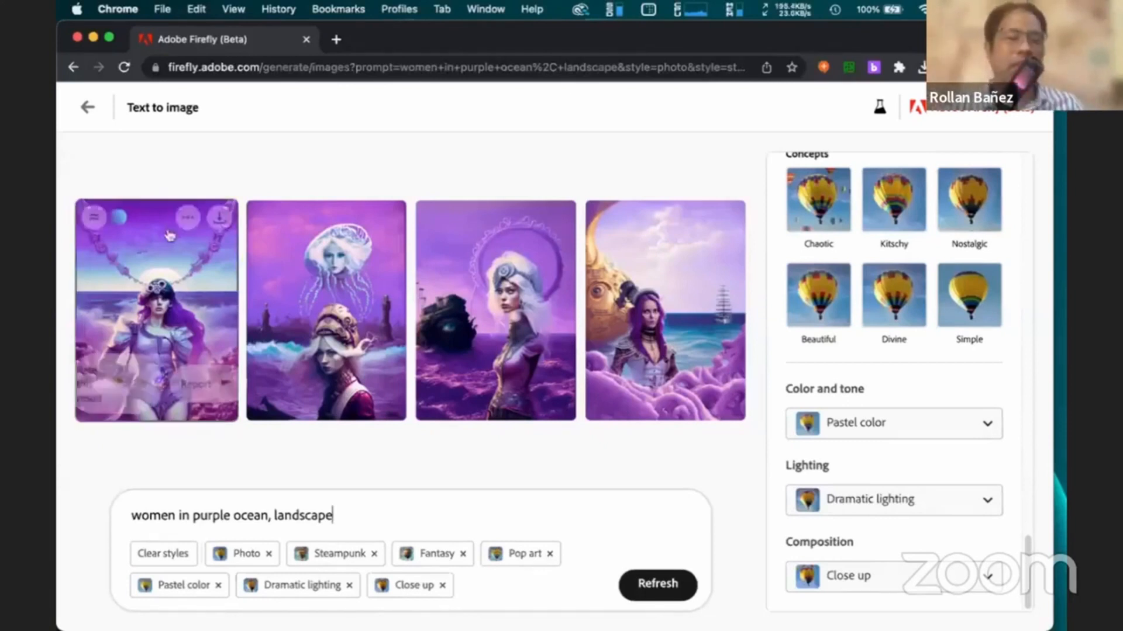
{"action": "left_click", "coordinate": [93, 219]}
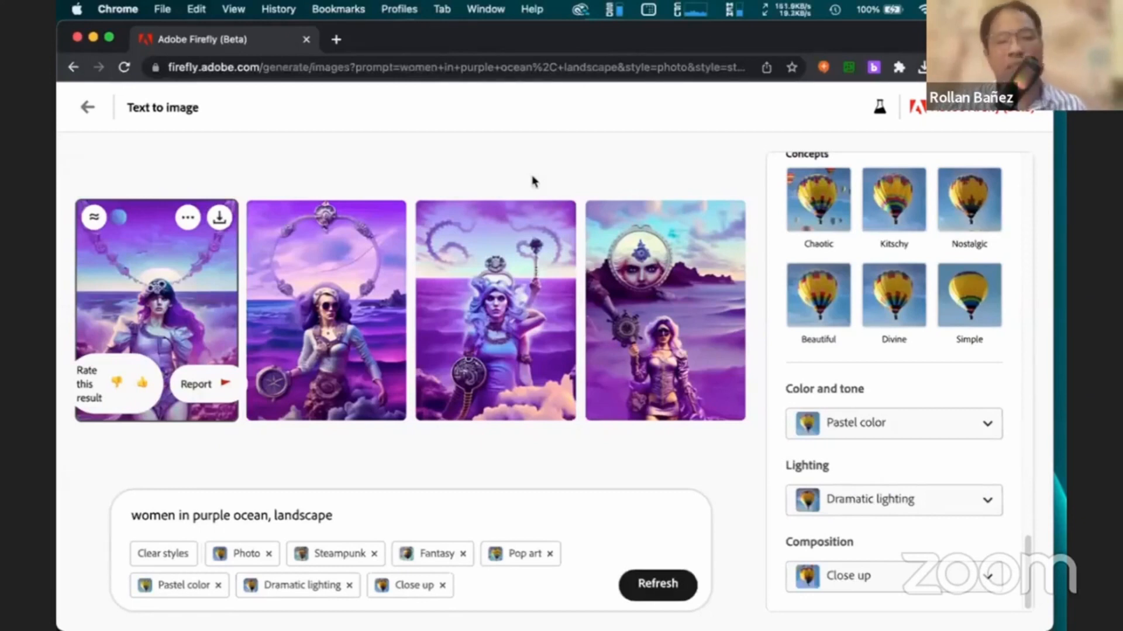
Return to the Text to image gallery and examine the sample images and their prompts
{"action": "left_click", "coordinate": [84, 117]}
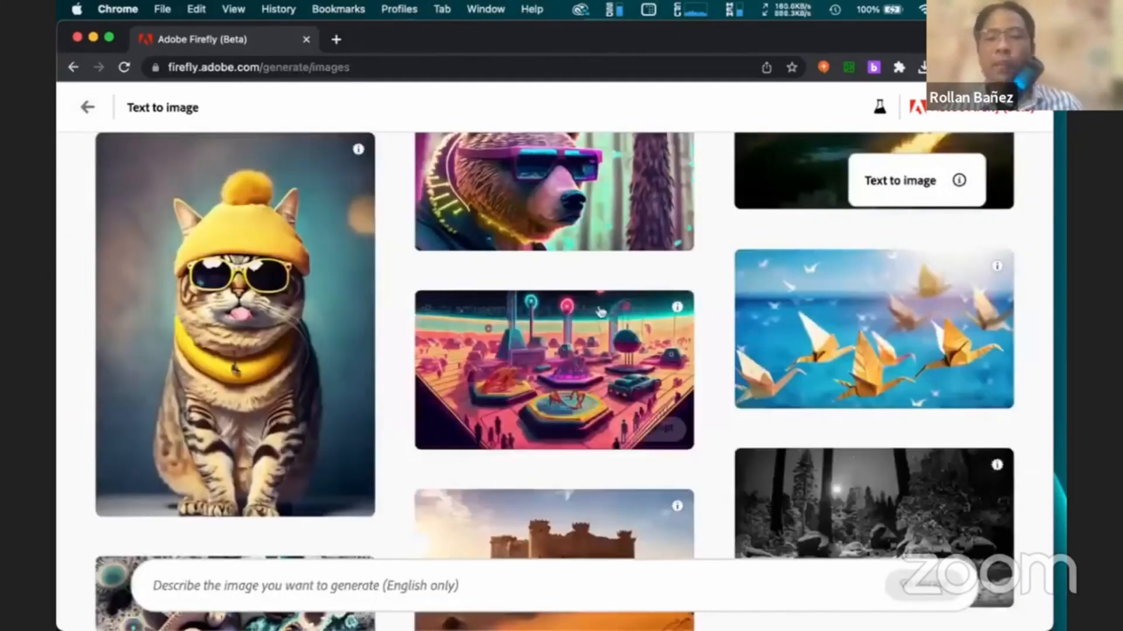
{"action": "scroll", "coordinate": [604, 328], "scroll_direction": "down", "scroll_amount": 6}
{"action": "scroll", "coordinate": [606, 327], "scroll_direction": "up", "scroll_amount": 10}
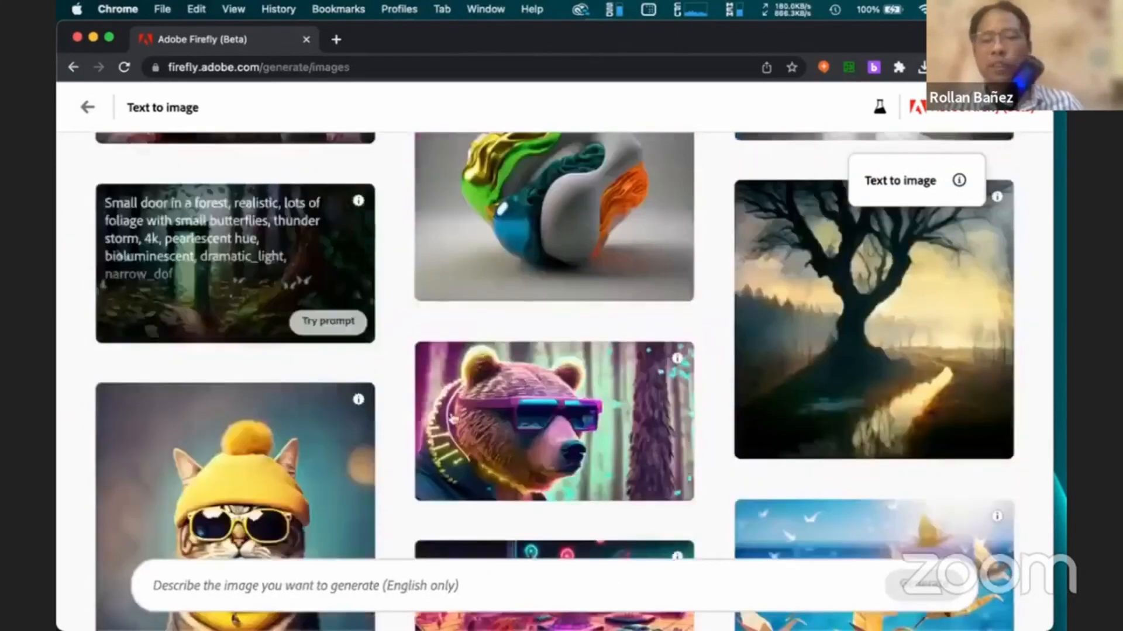
{"action": "scroll", "coordinate": [550, 355], "scroll_direction": "down", "scroll_amount": 6}
{"action": "scroll", "coordinate": [550, 355], "scroll_direction": "up", "scroll_amount": 3}
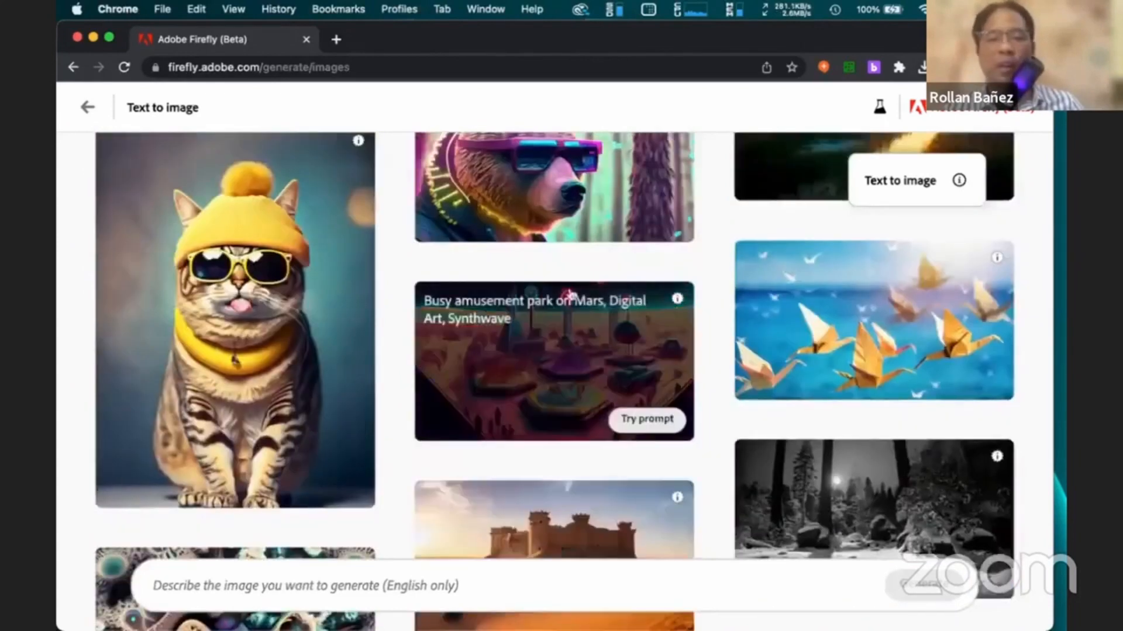
{"action": "scroll", "coordinate": [608, 371], "scroll_direction": "down", "scroll_amount": 1}
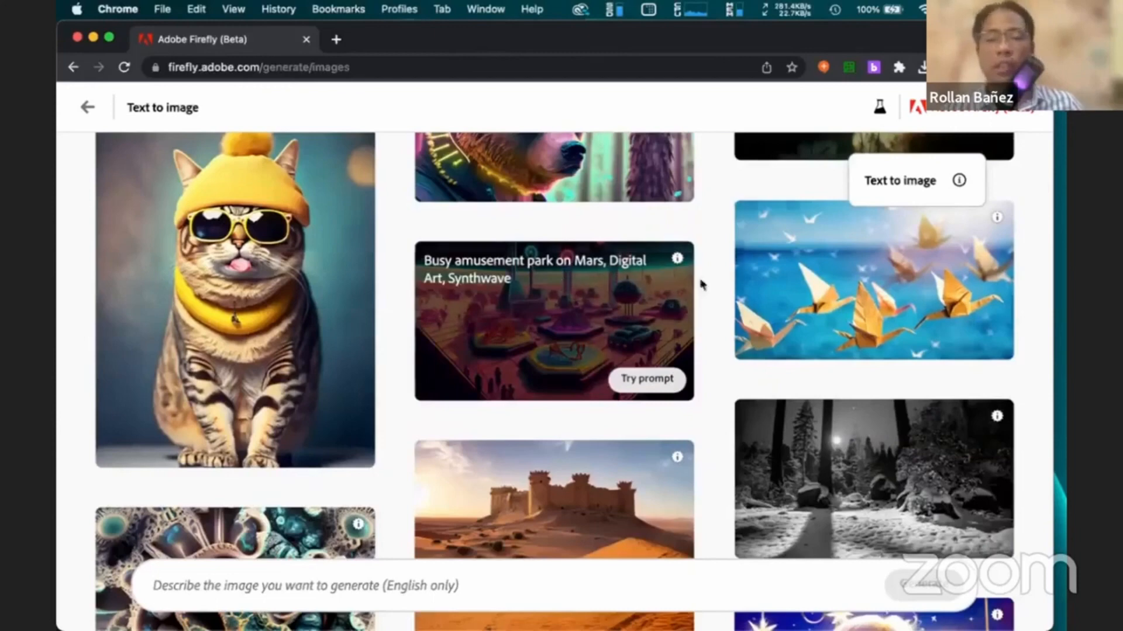
{"action": "mouse_move", "coordinate": [863, 310]}
{"action": "scroll", "coordinate": [810, 389], "scroll_direction": "down", "scroll_amount": 6}
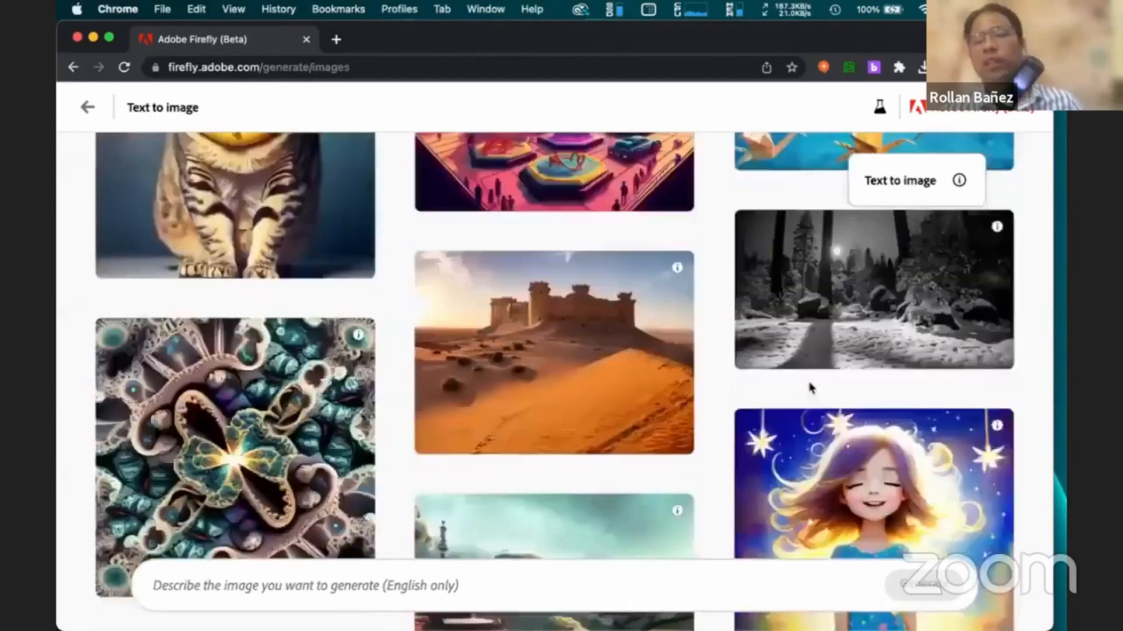
{"action": "scroll", "coordinate": [810, 388], "scroll_direction": "down", "scroll_amount": 10}
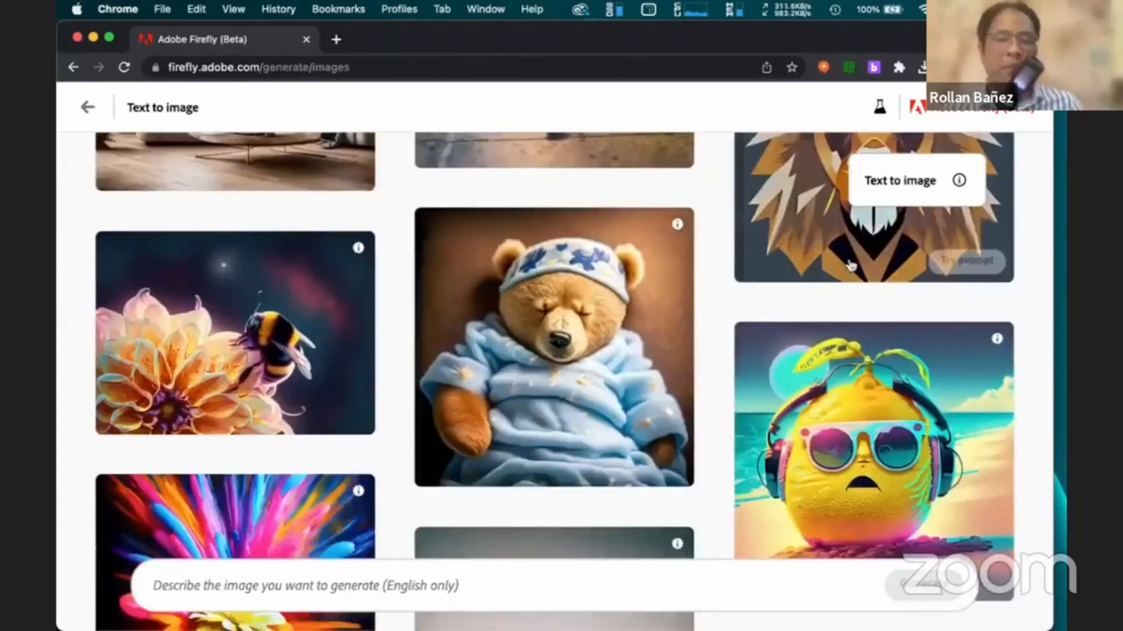
{"action": "scroll", "coordinate": [714, 450], "scroll_direction": "down", "scroll_amount": 7}
{"action": "mouse_move", "coordinate": [670, 361]}
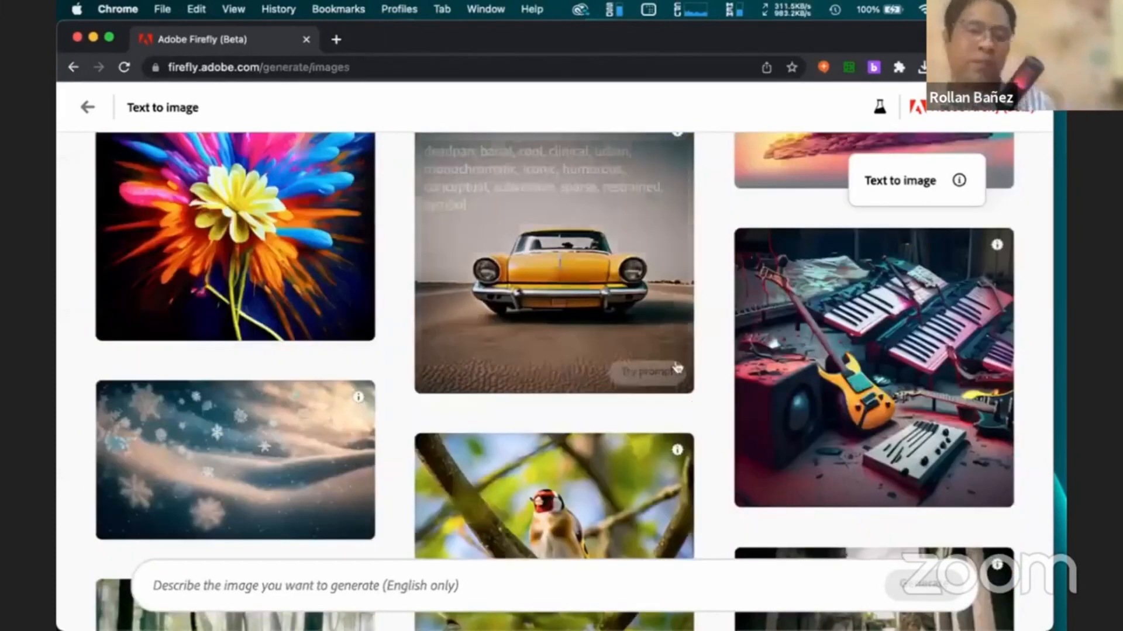